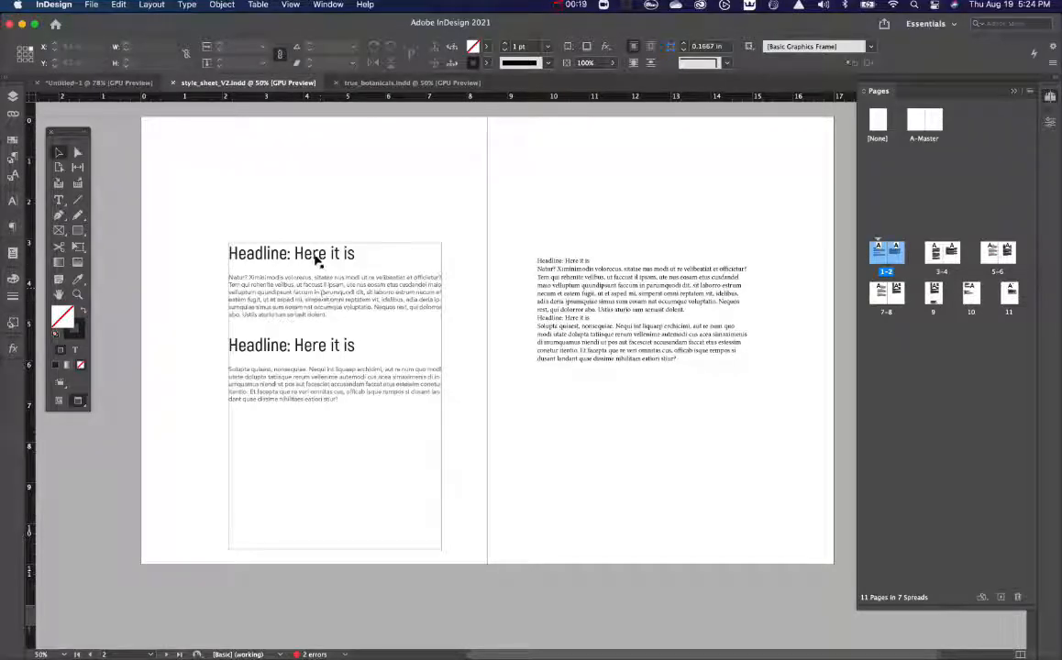
# Try the paragraph styles headline_hartwell, headline din pink and headline_ak_black on the first headline of the right-hand page.
pyautogui.click(551, 258)
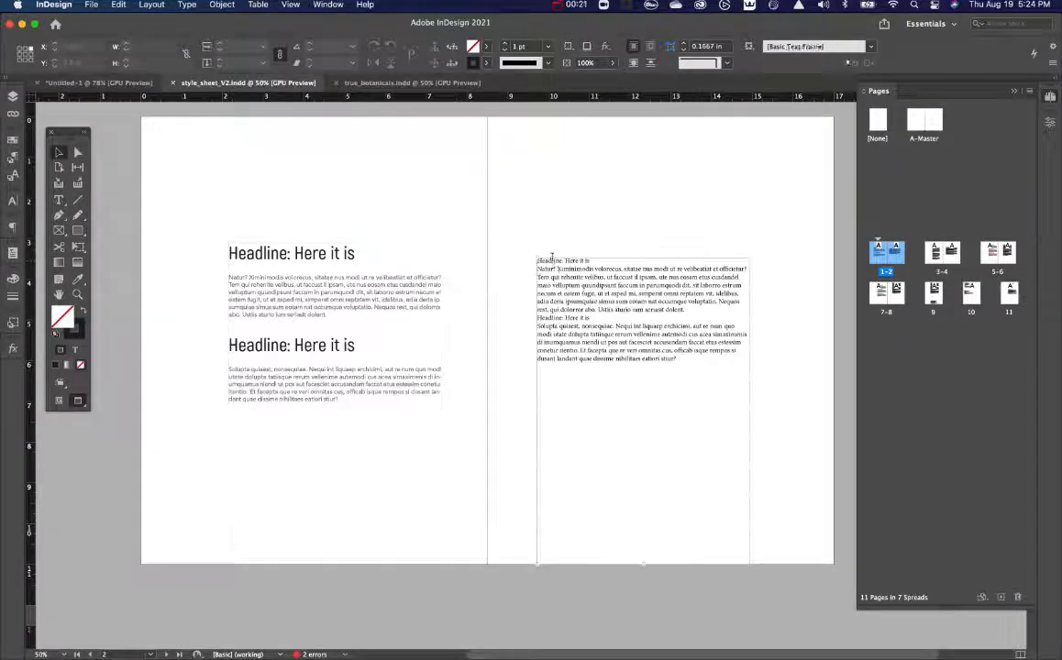
pyautogui.tripleClick(551, 260)
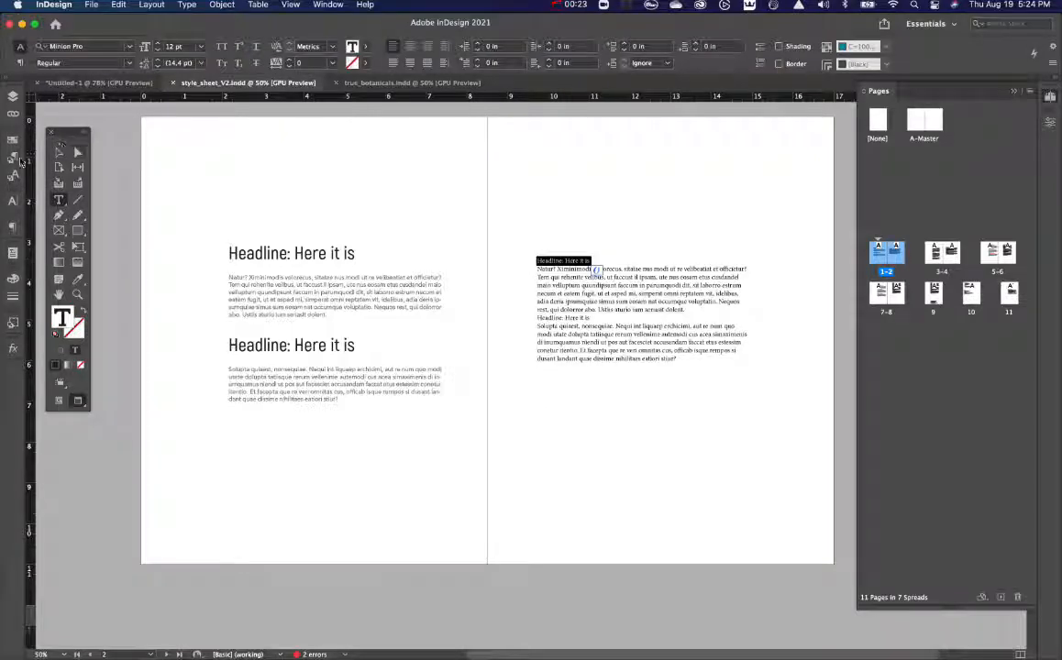
pyautogui.click(13, 175)
pyautogui.click(13, 160)
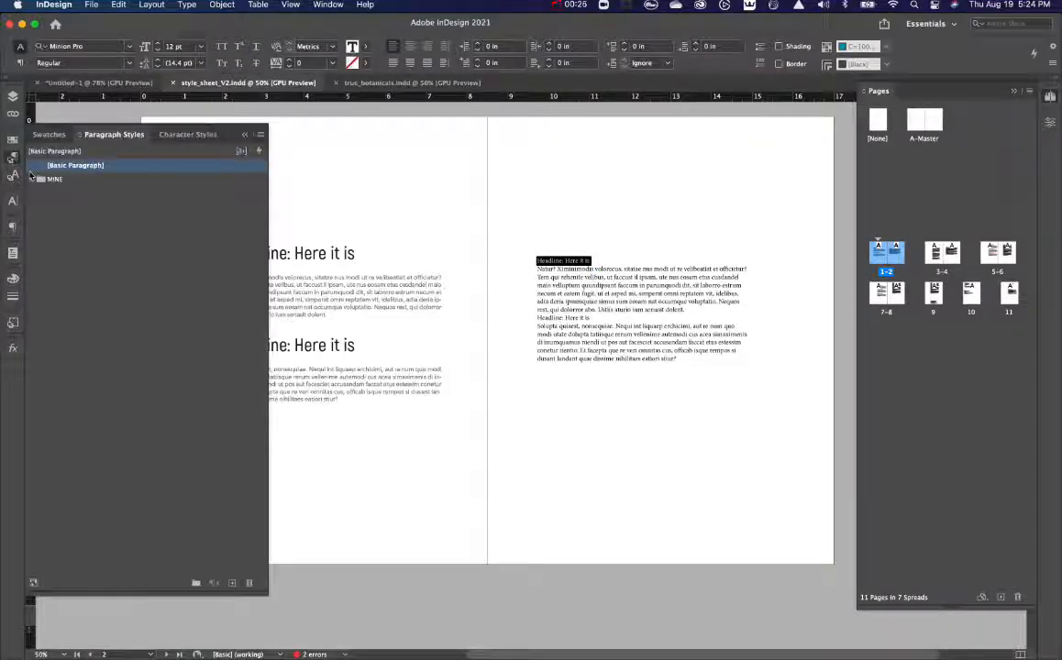
pyautogui.click(33, 178)
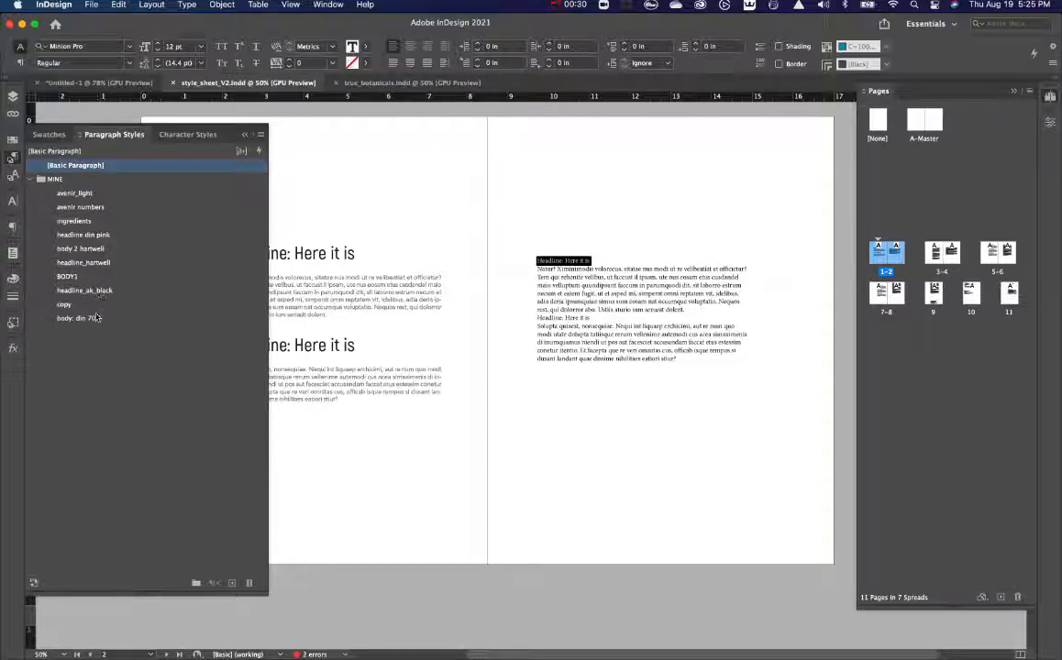
pyautogui.click(92, 264)
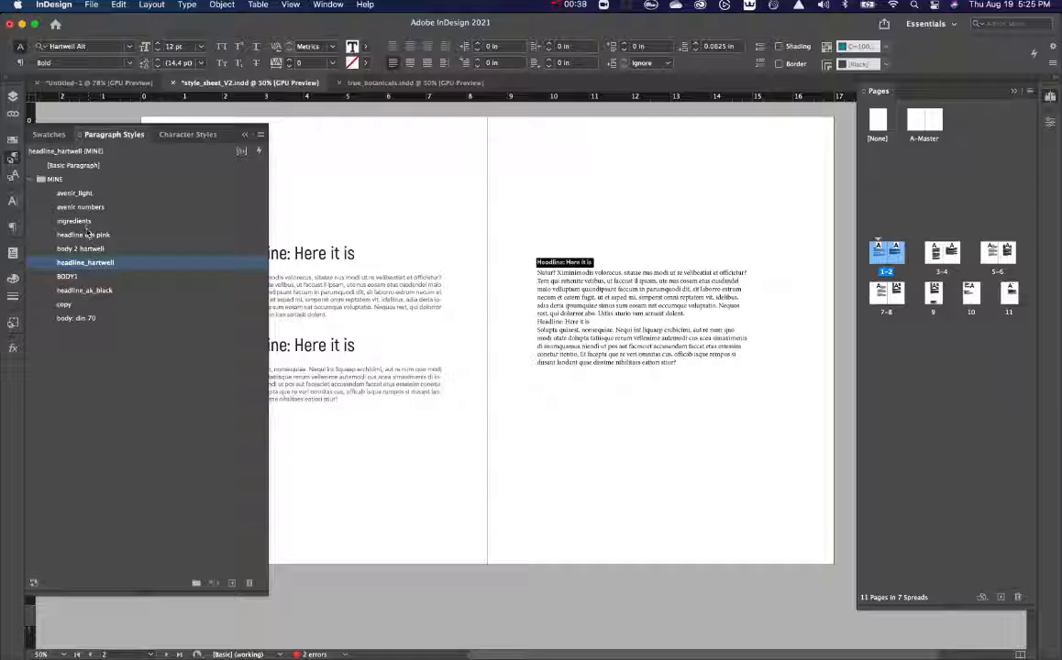
pyautogui.click(85, 235)
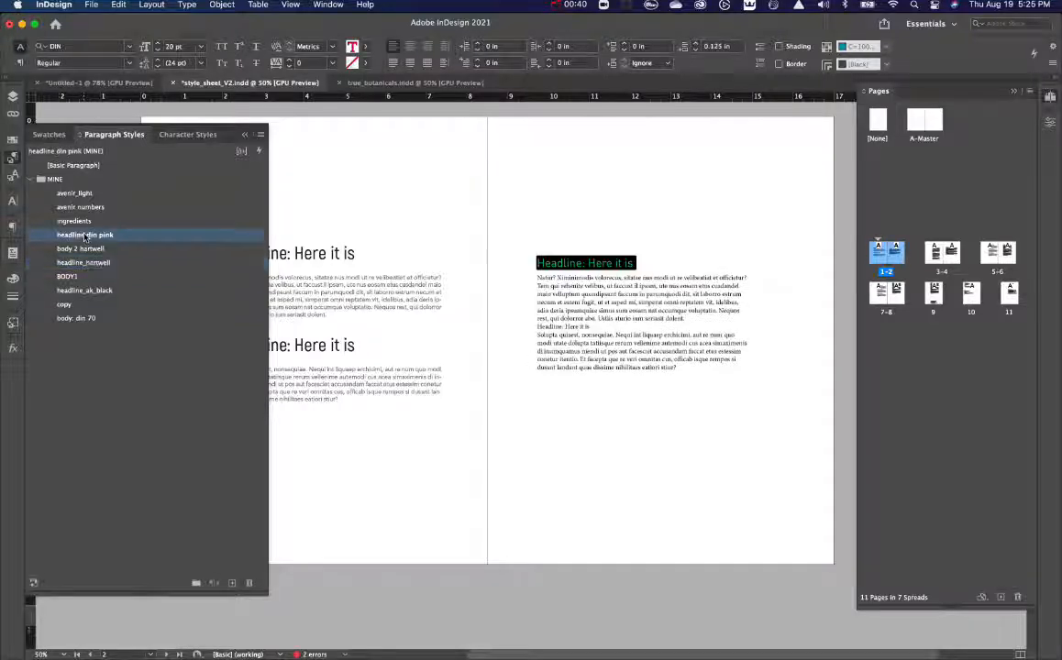
pyautogui.click(87, 290)
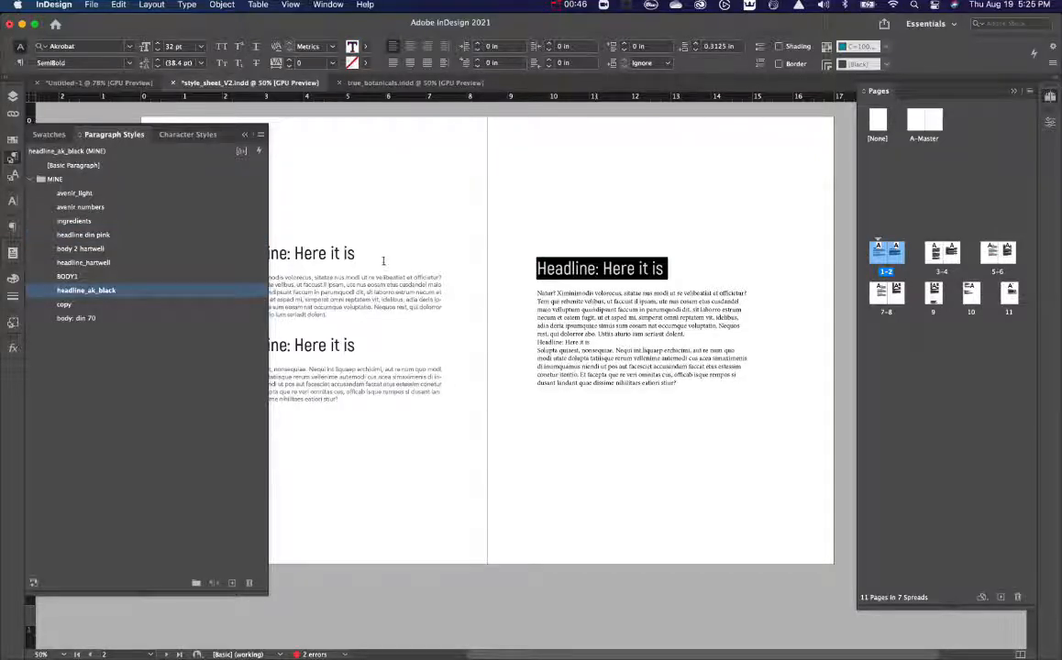
# Apply the body 2 hartwell paragraph style to the first body paragraph on the right-hand page.
pyautogui.click(640, 335)
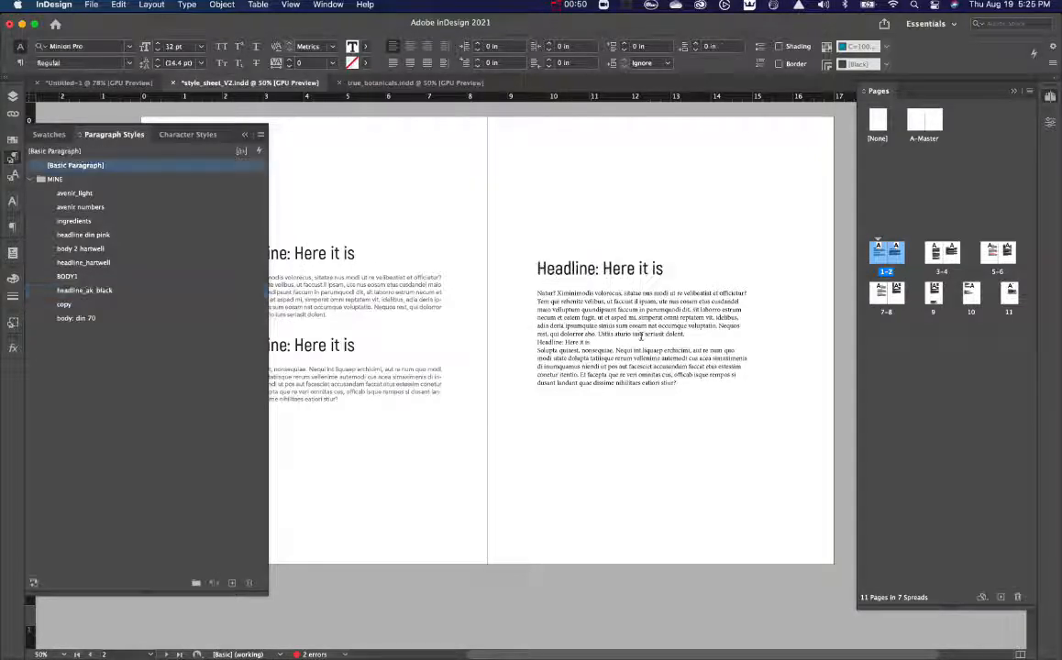
pyautogui.moveTo(662, 333); pyautogui.dragTo(648, 318)
pyautogui.click(617, 310)
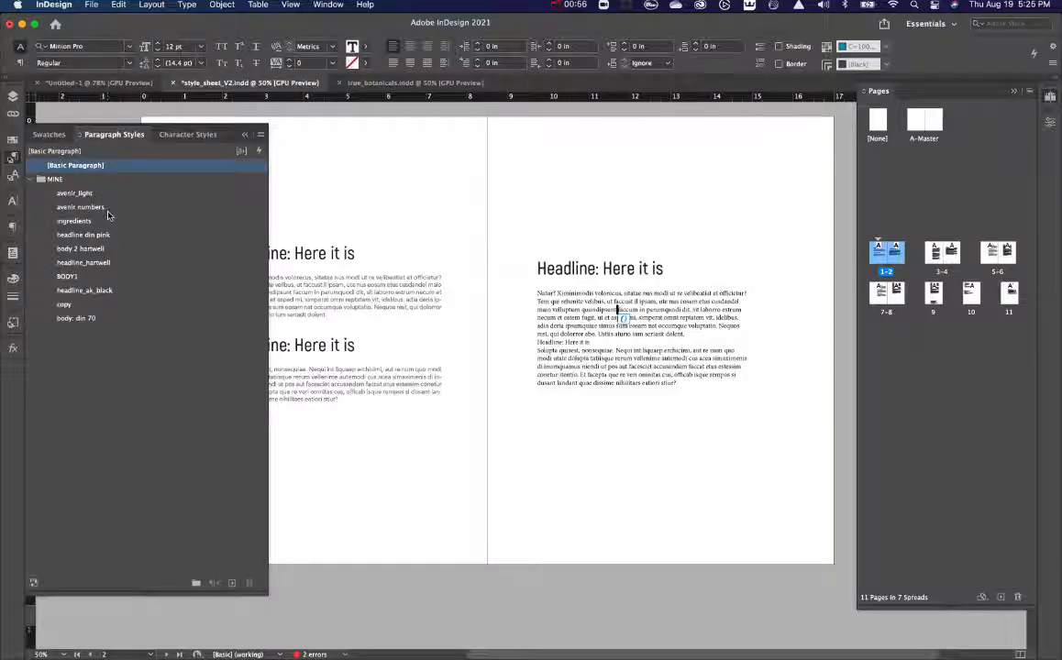
pyautogui.click(82, 248)
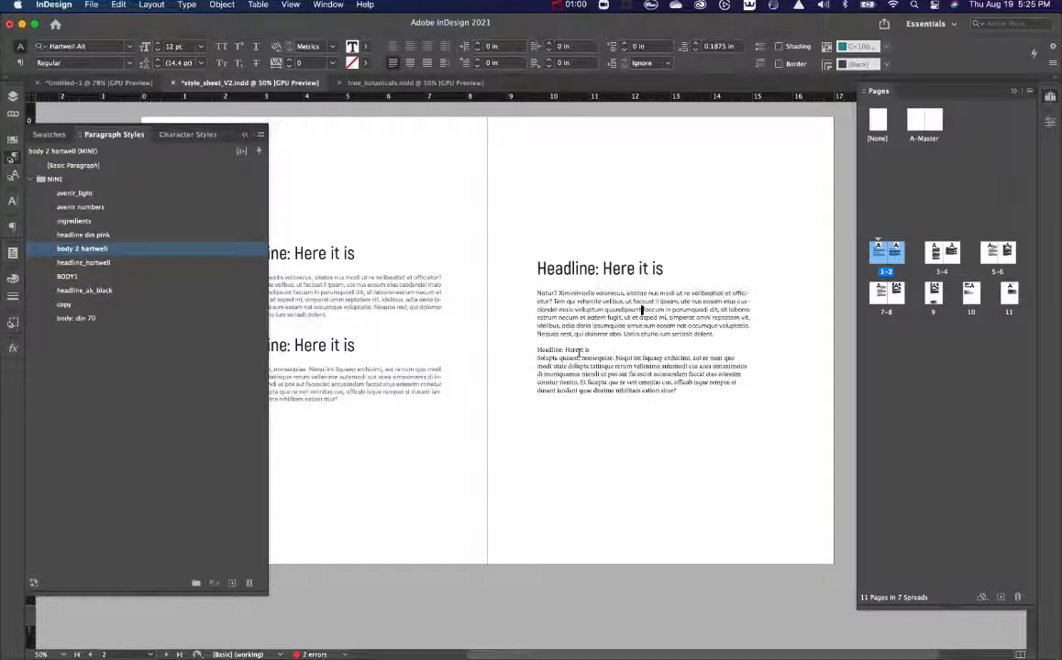
# Apply headline_ak_black to the second headline on the right-hand page and body 2 hartwell to the paragraph beneath it.
pyautogui.click(579, 353)
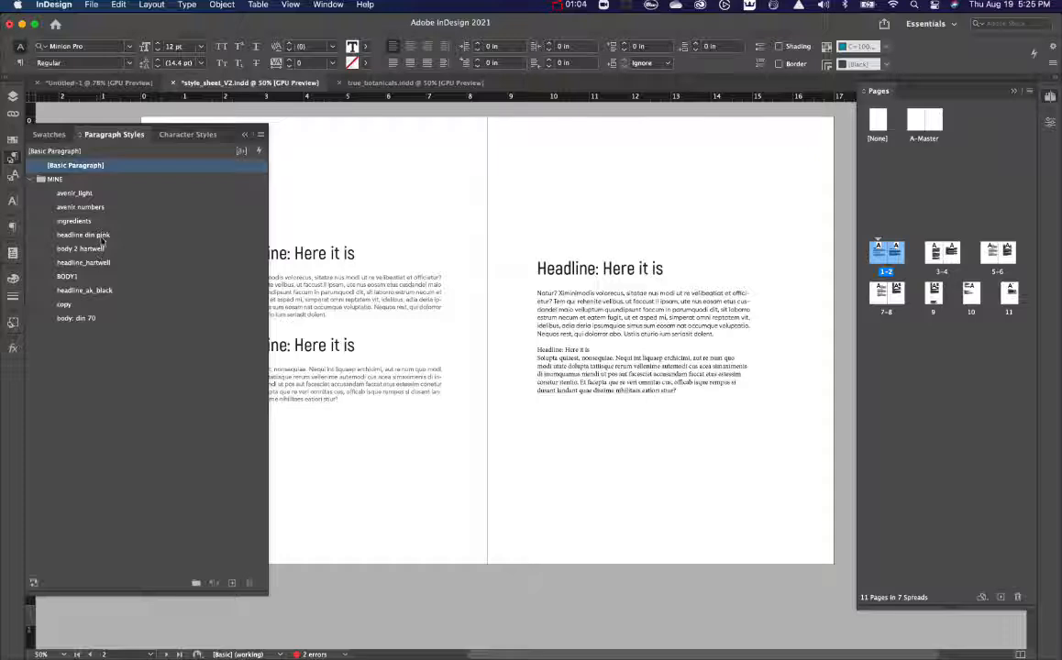
pyautogui.click(105, 290)
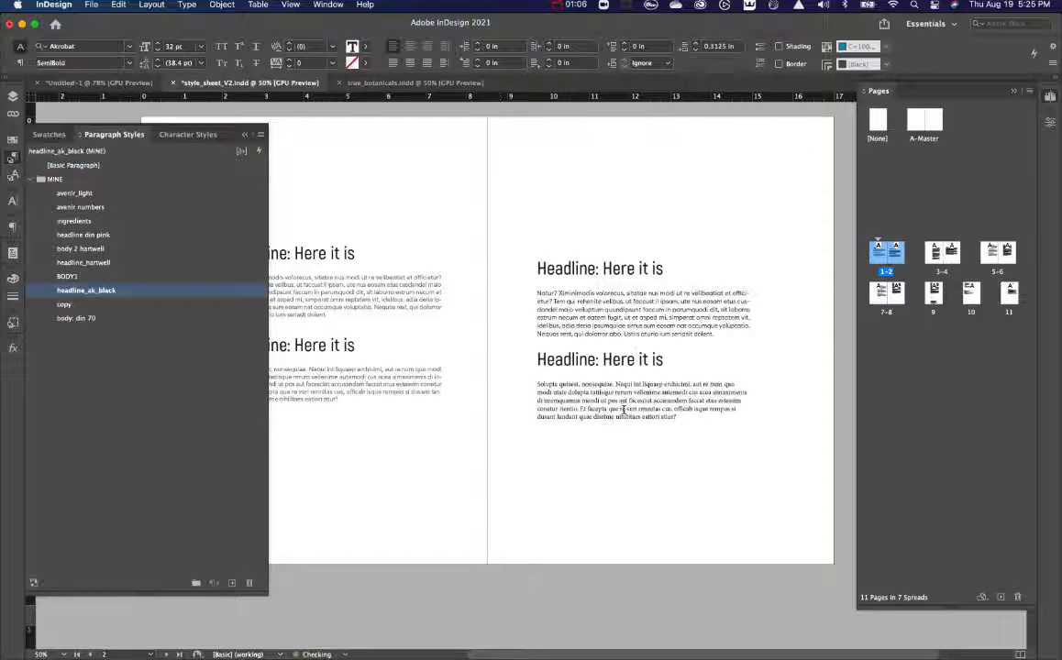
pyautogui.click(623, 409)
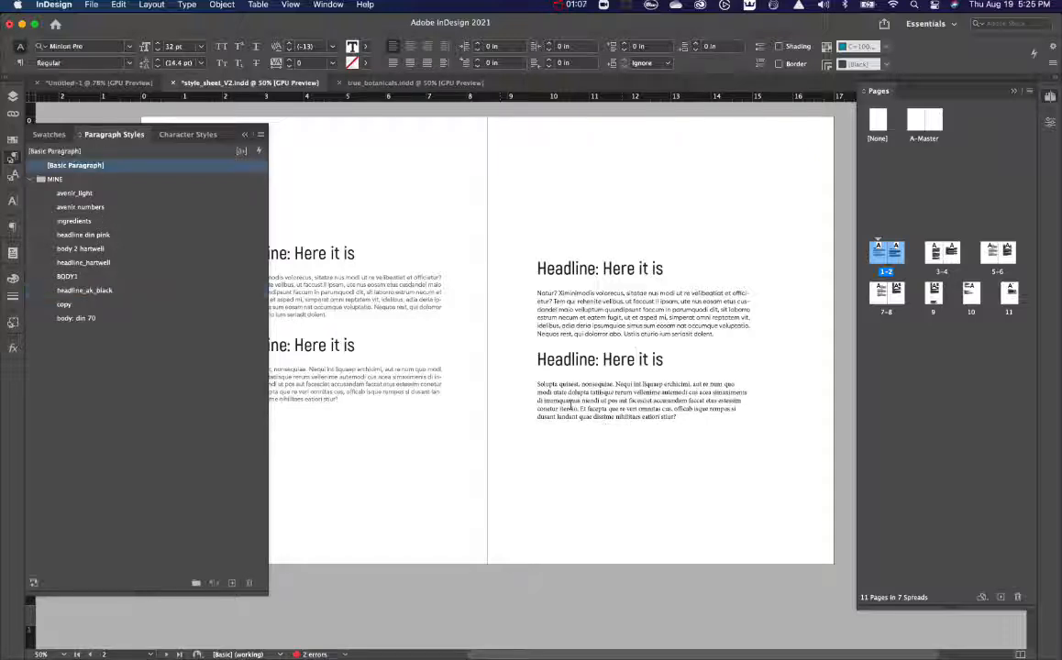
pyautogui.click(96, 248)
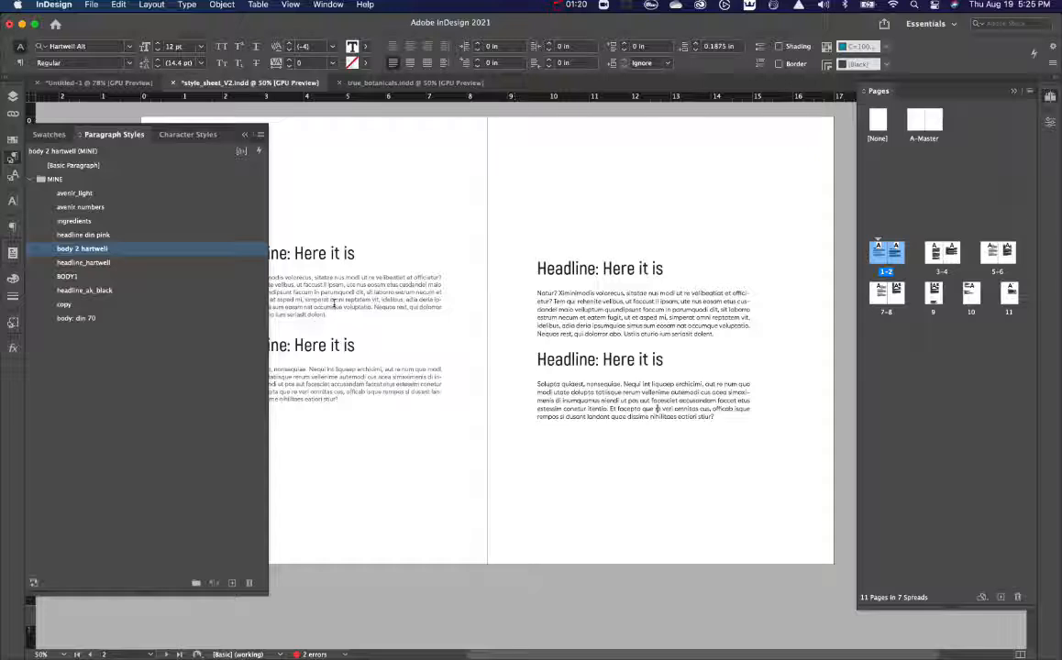
# Undo all the paragraph style changes made to the right-hand page's text.
pyautogui.moveTo(332, 307); pyautogui.dragTo(296, 300)
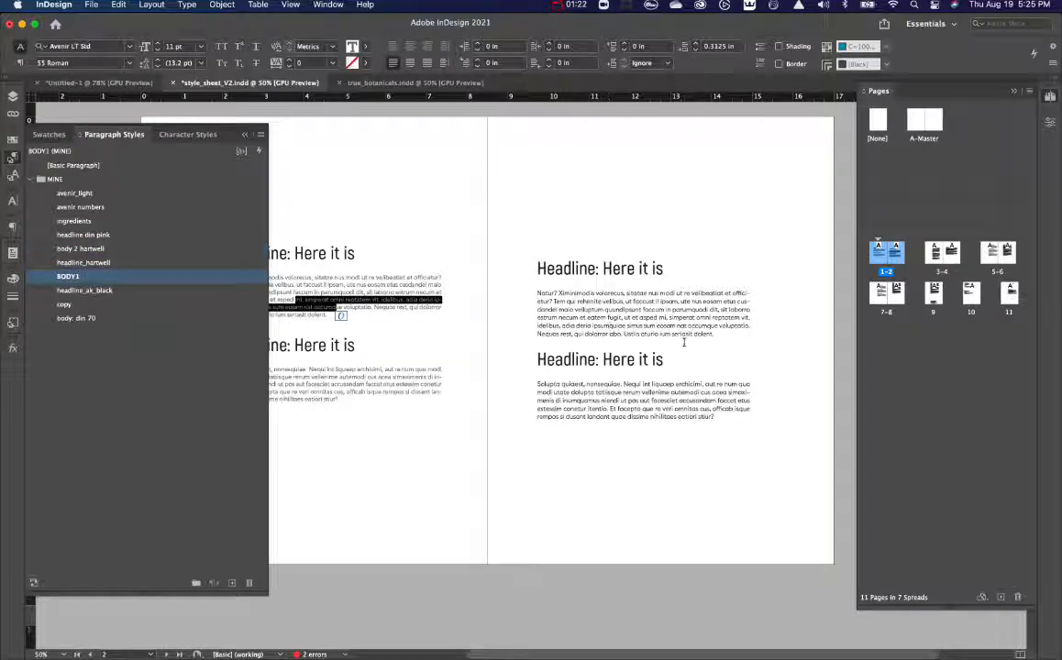
pyautogui.press('super+z')
pyautogui.press('super+z')
pyautogui.press('super+z')
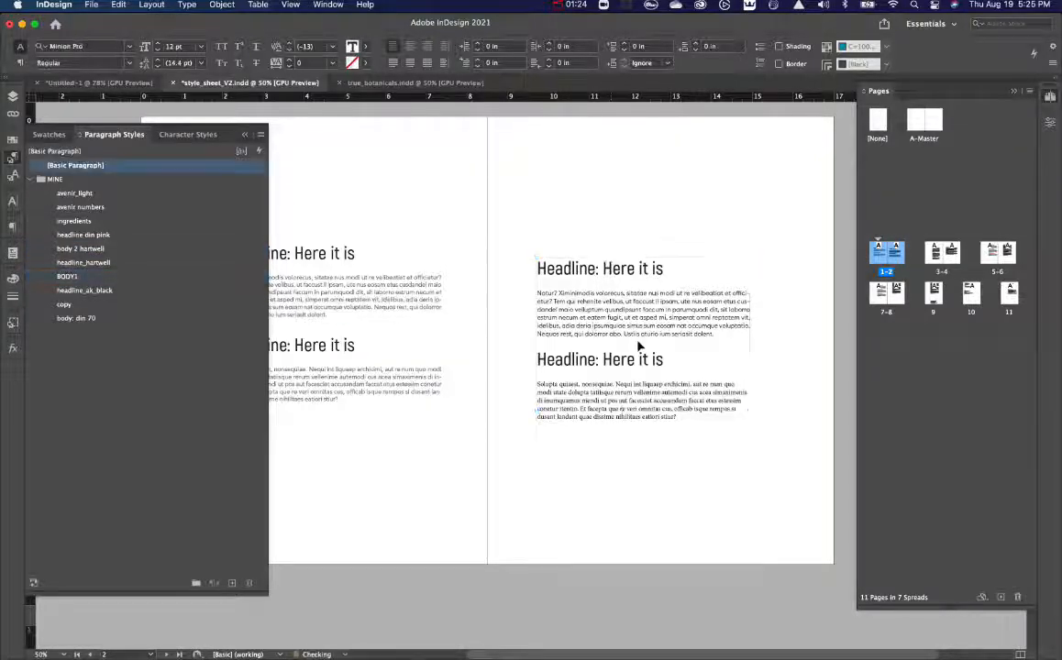
pyautogui.press('super+z')
pyautogui.press('super+z')
pyautogui.press('super+z')
pyautogui.press('super+z')
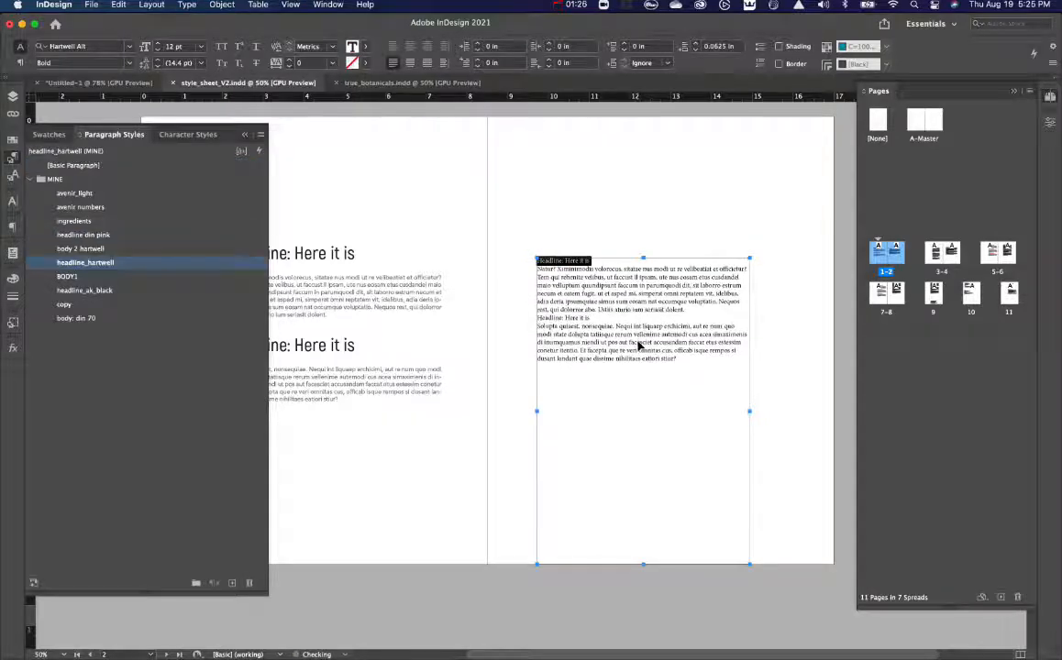
pyautogui.press('super+z')
# Set the first headline on the right-hand page to Akrobat SemiBold at 32 pt, matching the left-hand page's headline.
pyautogui.doubleClick(410, 342)
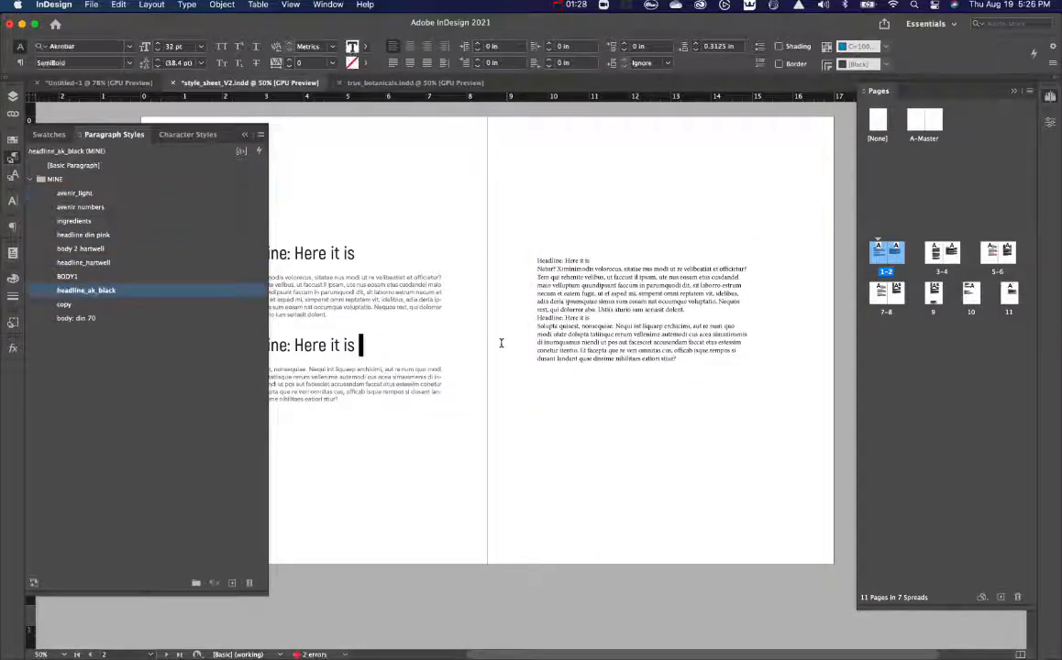
pyautogui.hscroll(-5, 489, 363)
pyautogui.scroll(3, 488, 363)
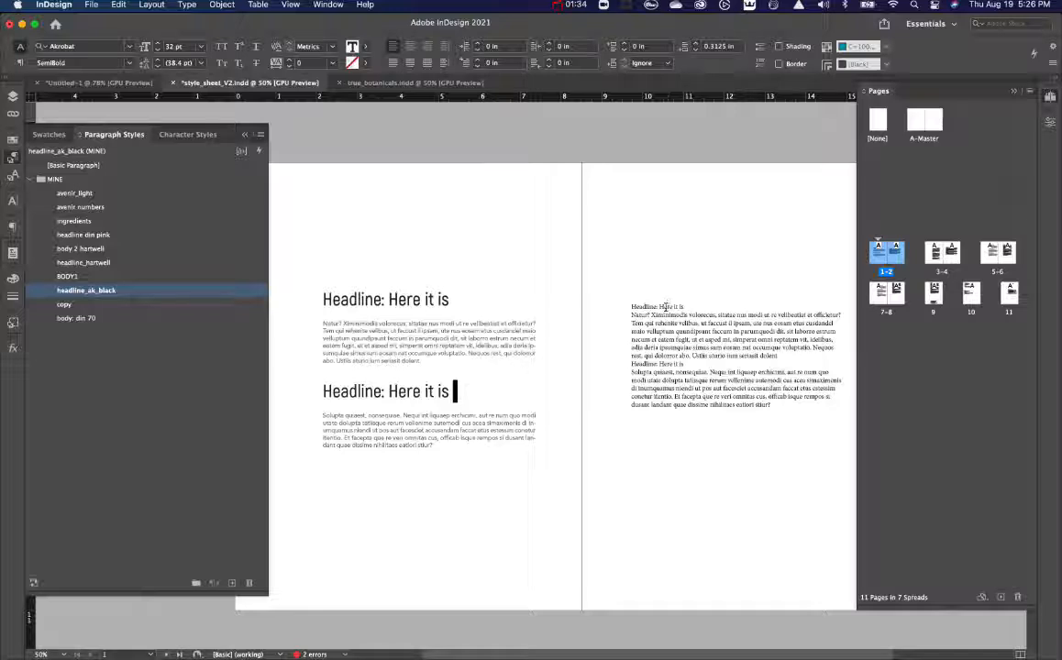
pyautogui.moveTo(398, 299); pyautogui.dragTo(427, 301)
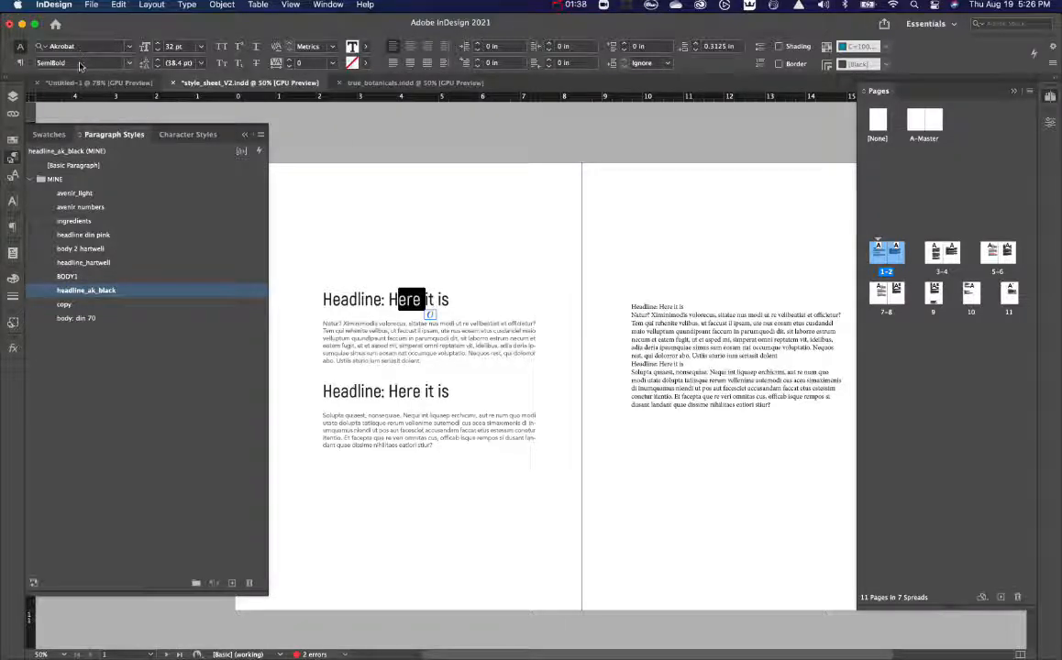
pyautogui.tripleClick(655, 307)
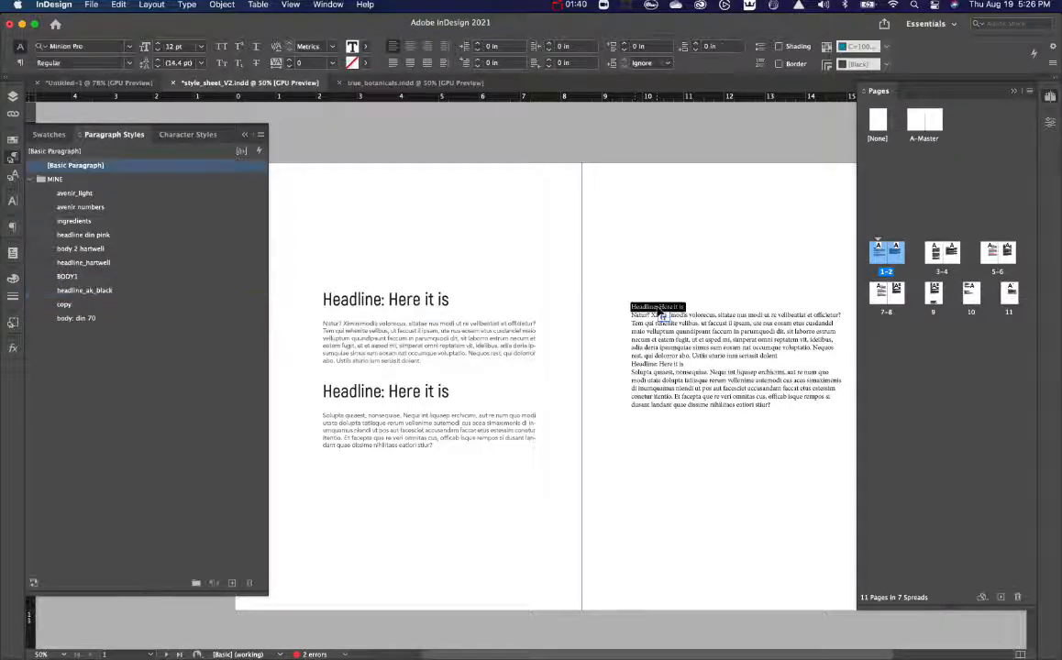
pyautogui.click(33, 179)
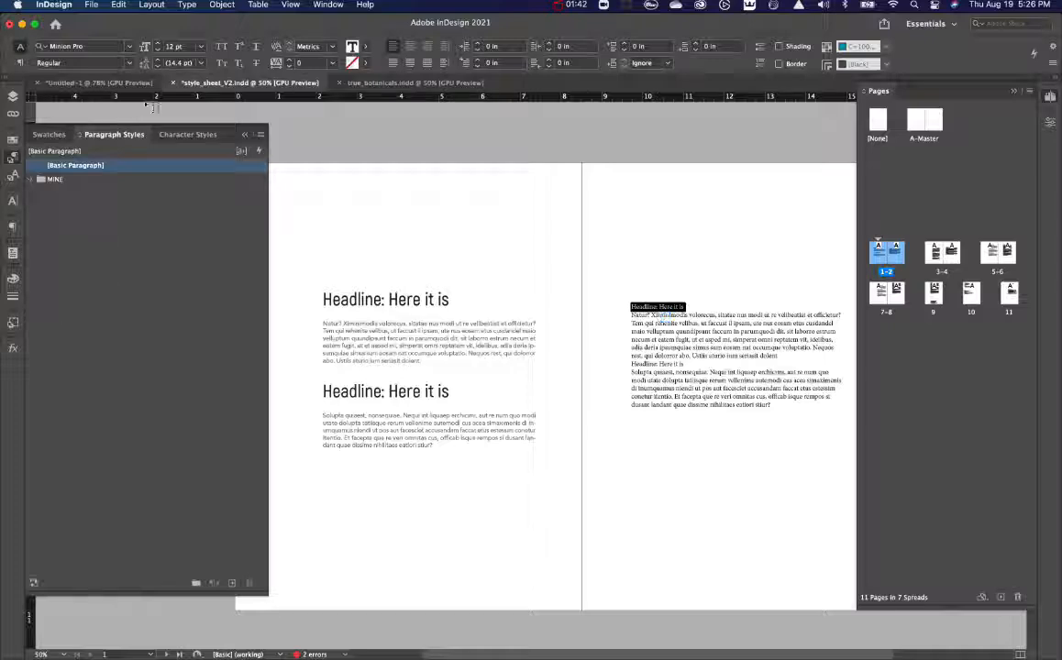
pyautogui.click(92, 47)
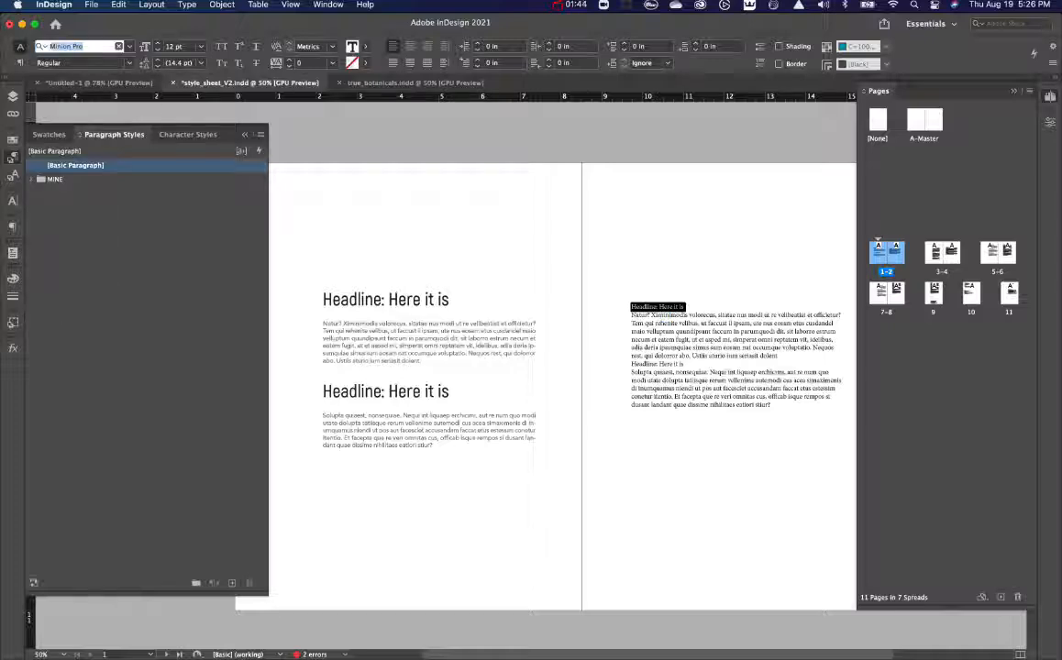
pyautogui.write('AKROB')
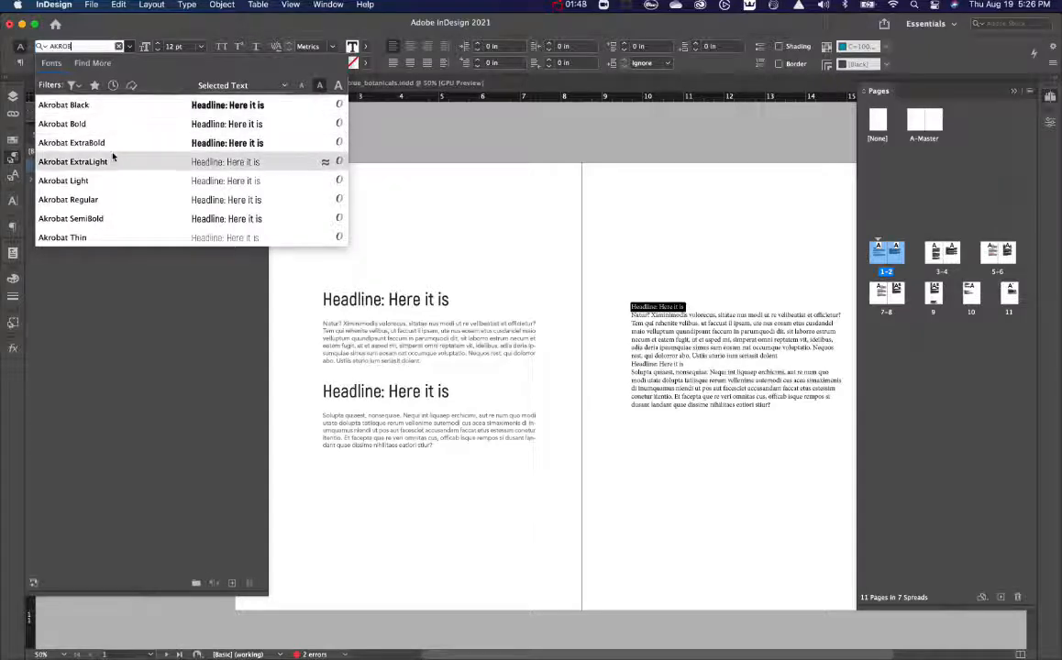
pyautogui.click(105, 218)
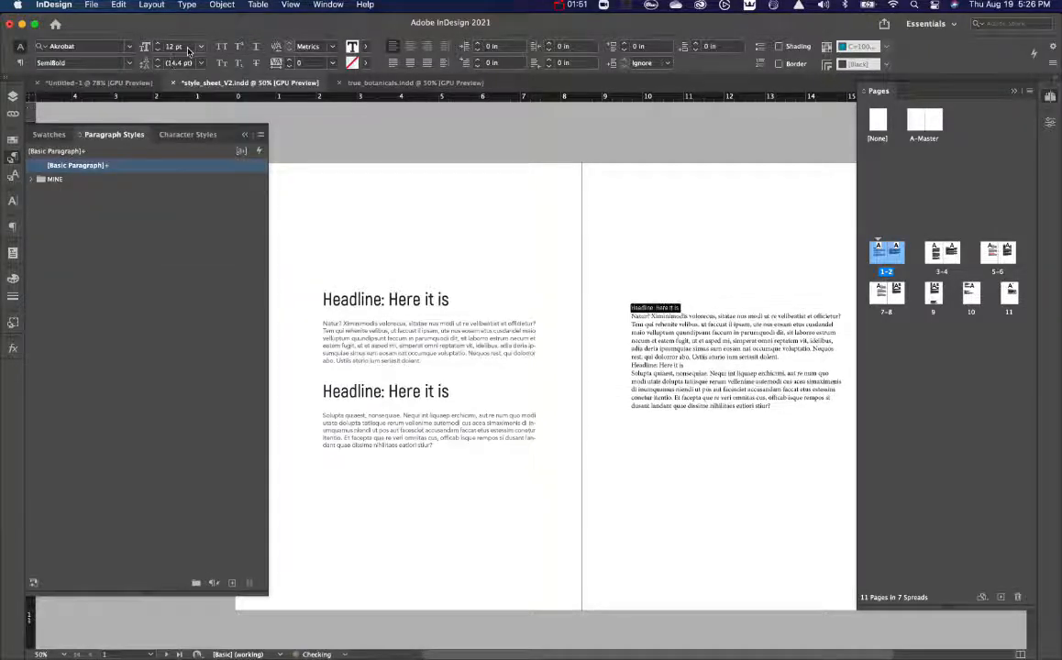
pyautogui.click(176, 45)
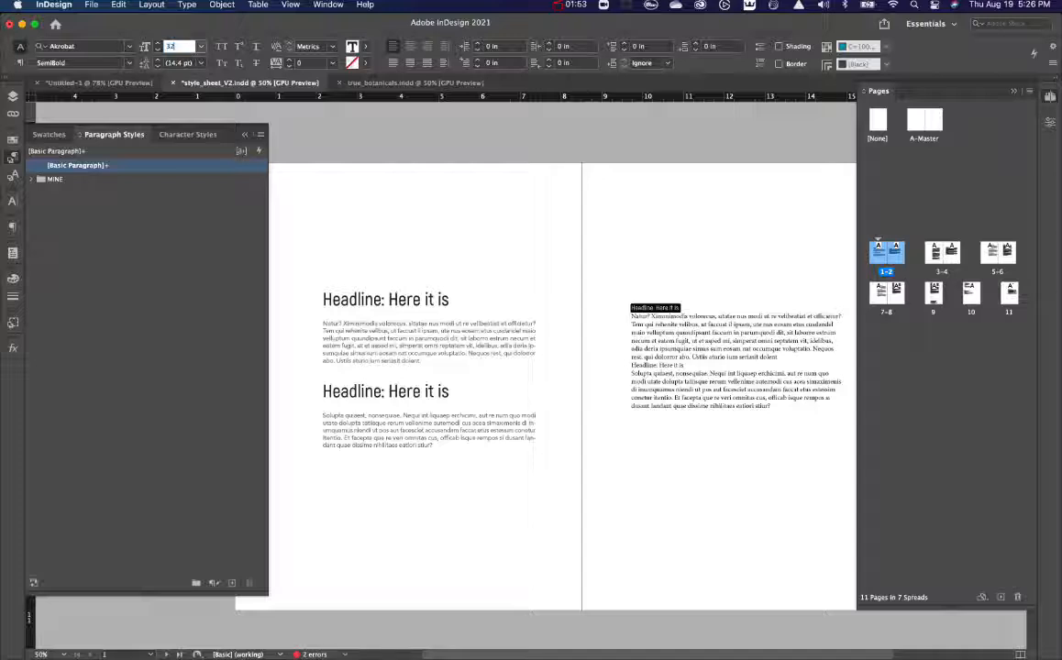
pyautogui.press('Return')
# Set the space after the right-hand page's first headline to 0.3125 in, matching the reference headline on the left-hand page.
pyautogui.click(384, 298)
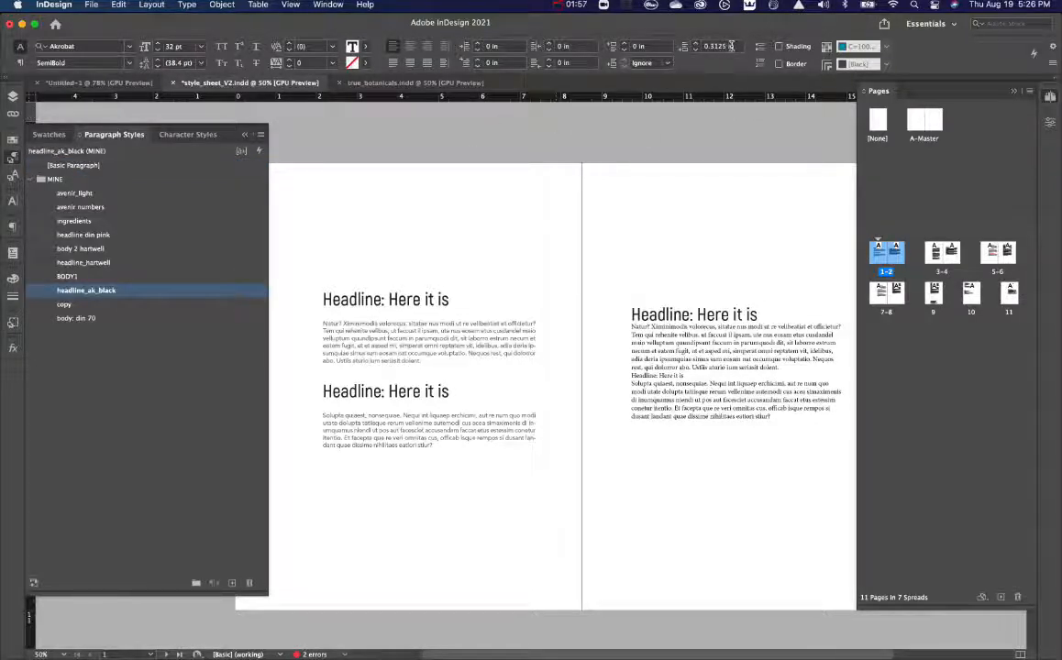
pyautogui.click(716, 315)
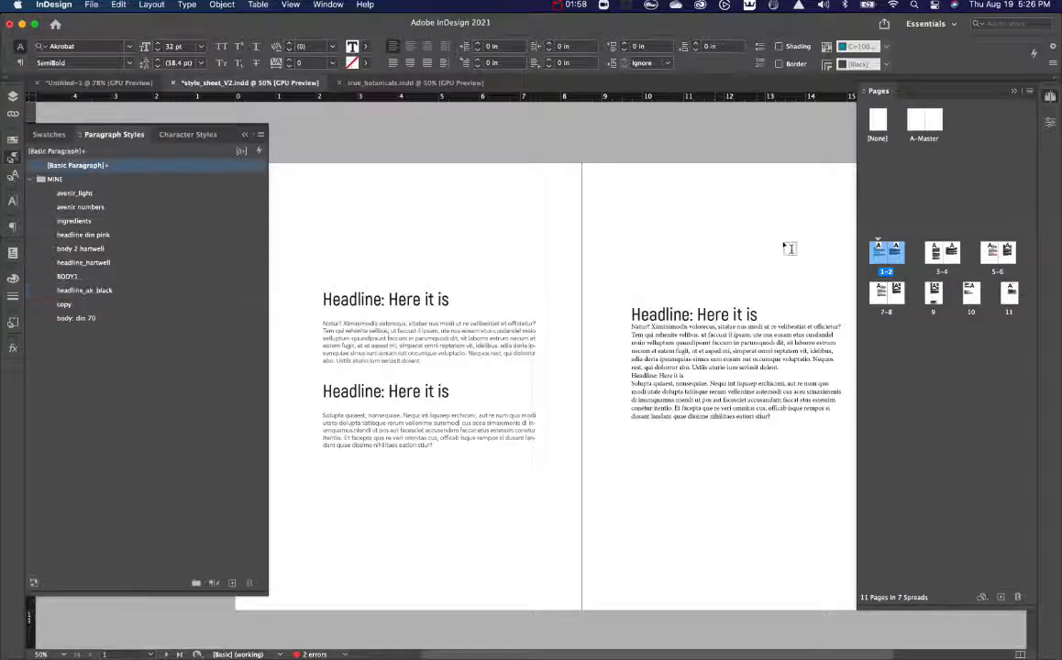
pyautogui.click(695, 43)
pyautogui.click(695, 43)
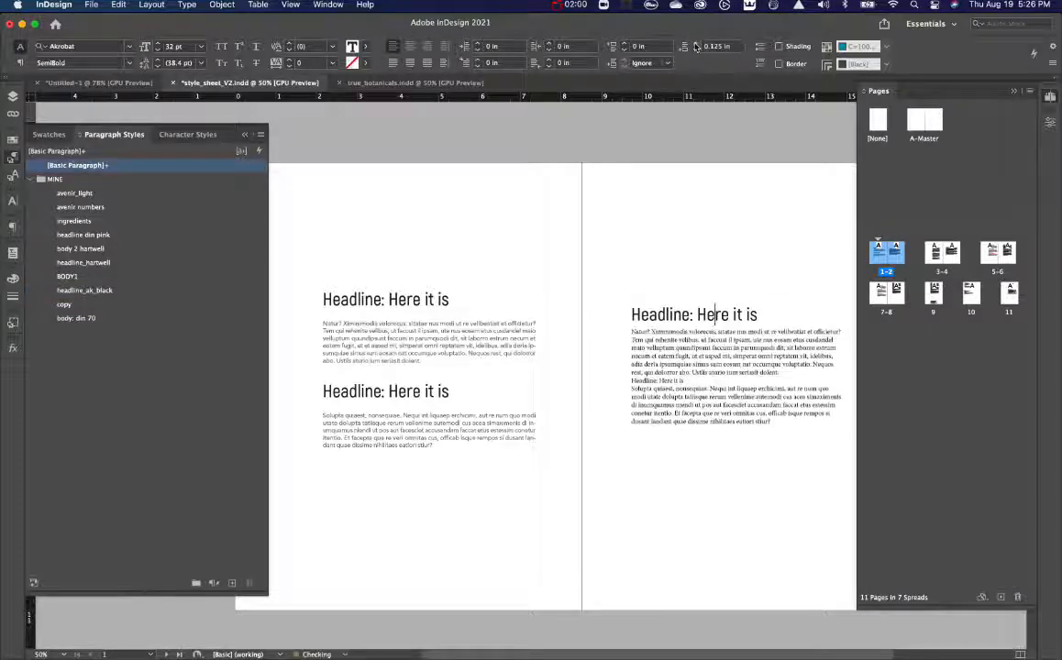
pyautogui.click(695, 43)
pyautogui.click(695, 43)
pyautogui.click(695, 43)
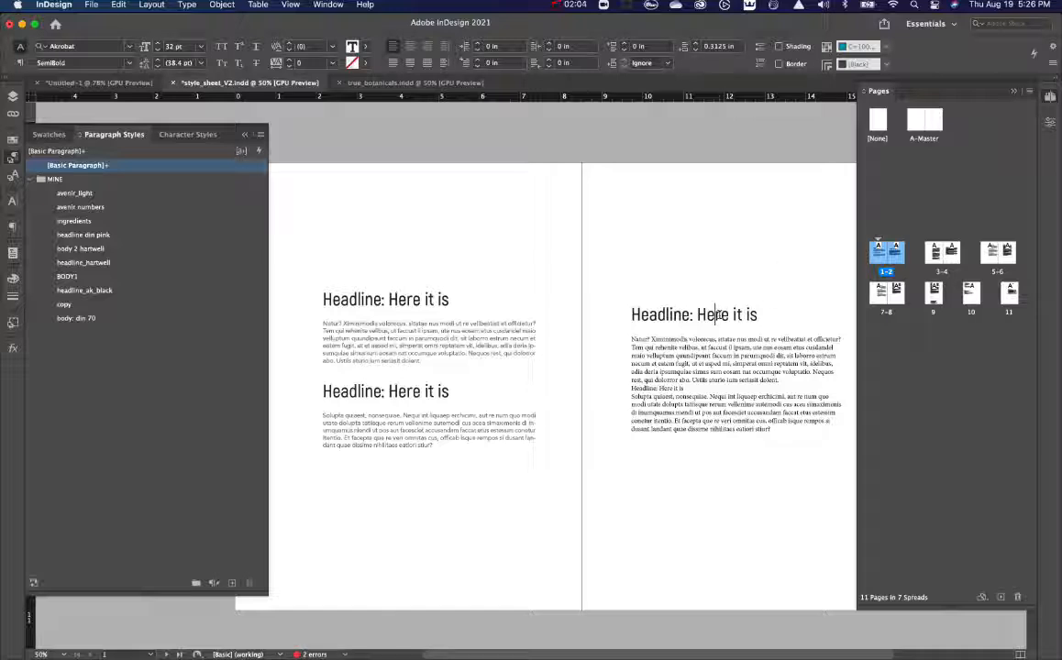
# Save the formatting of the right-hand page's first headline as a new paragraph style named HARTWELL2.
pyautogui.tripleClick(716, 314)
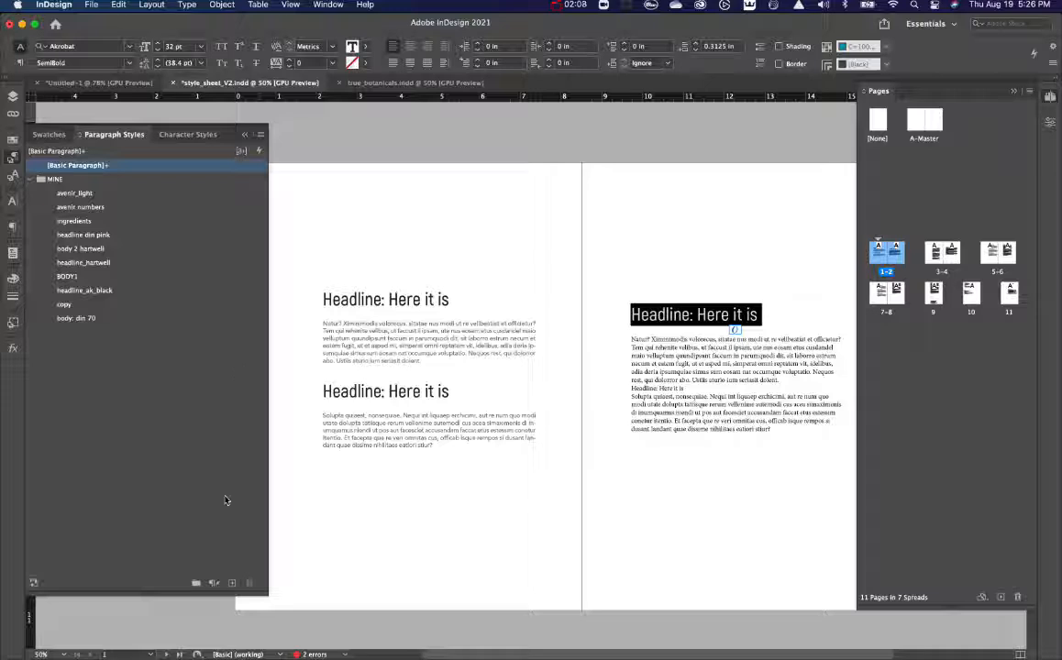
pyautogui.keyDown('alt'); pyautogui.click(232, 585); pyautogui.keyUp('alt')
pyautogui.write('H')
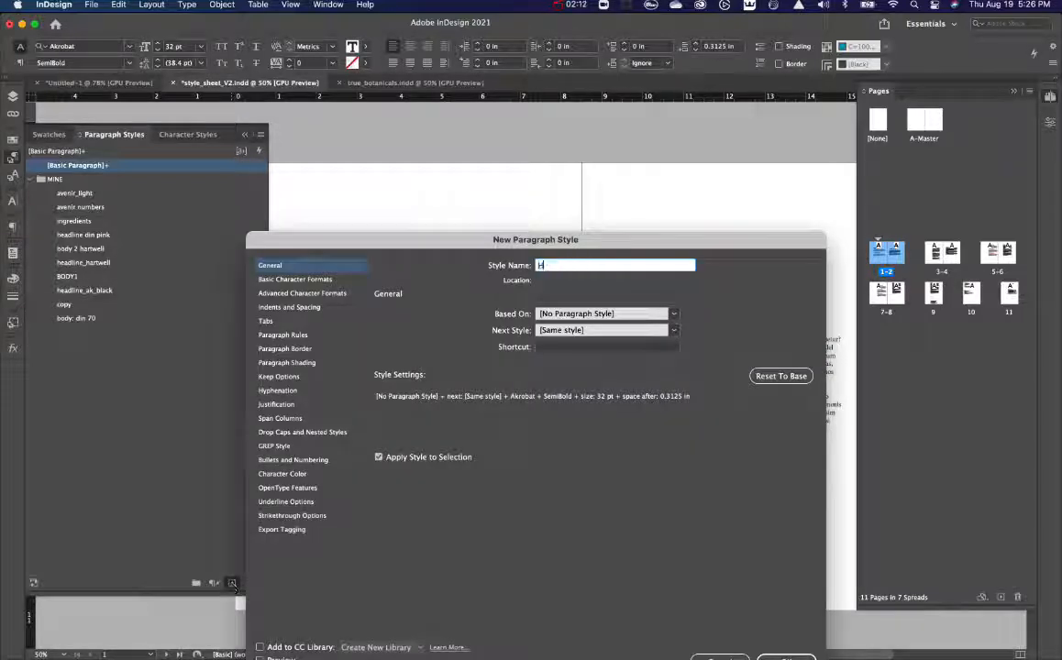
pyautogui.write('ART')
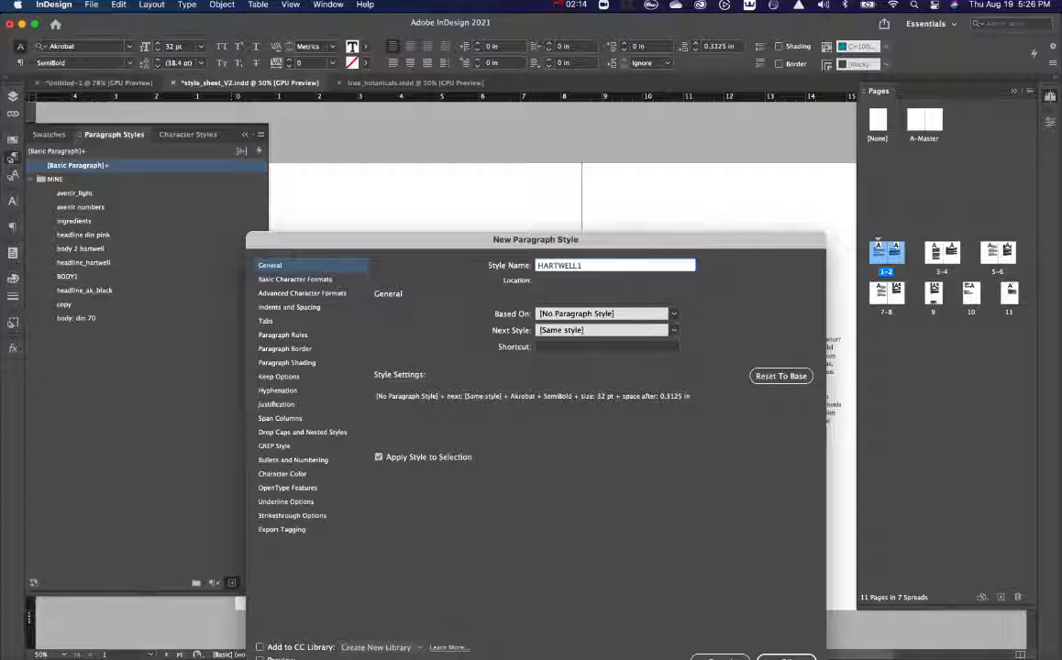
pyautogui.write('WELL2')
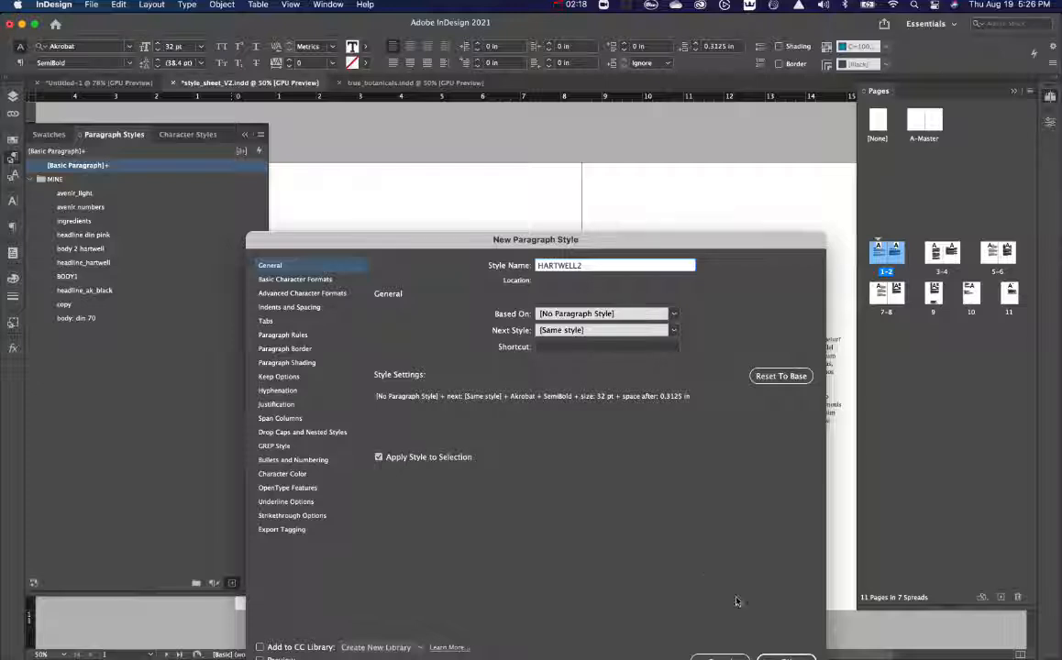
pyautogui.moveTo(662, 240); pyautogui.dragTo(671, 150)
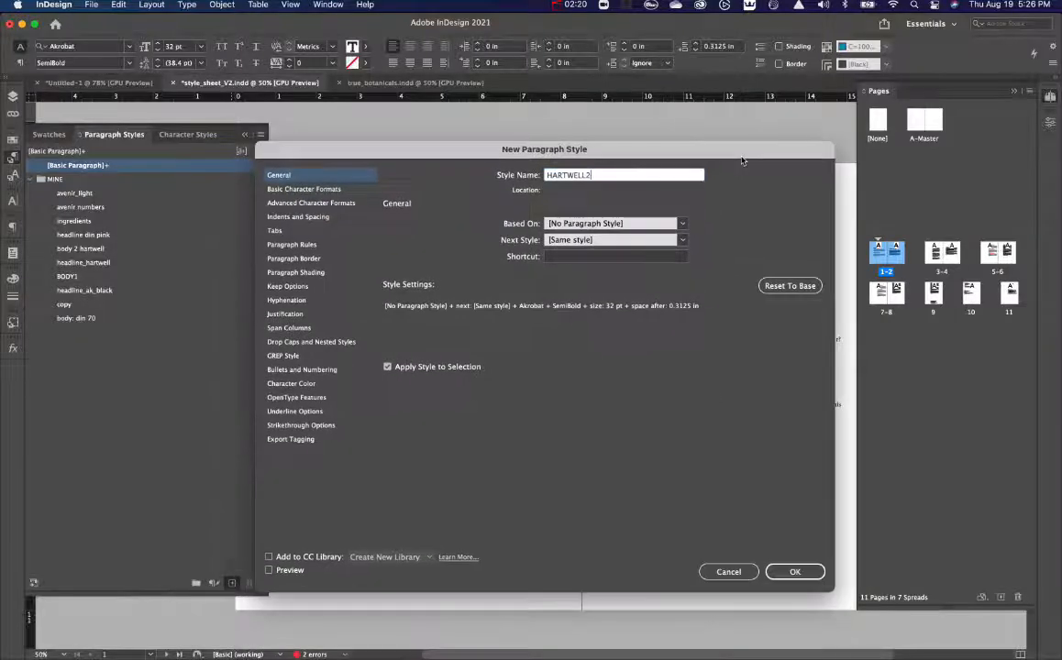
pyautogui.click(814, 572)
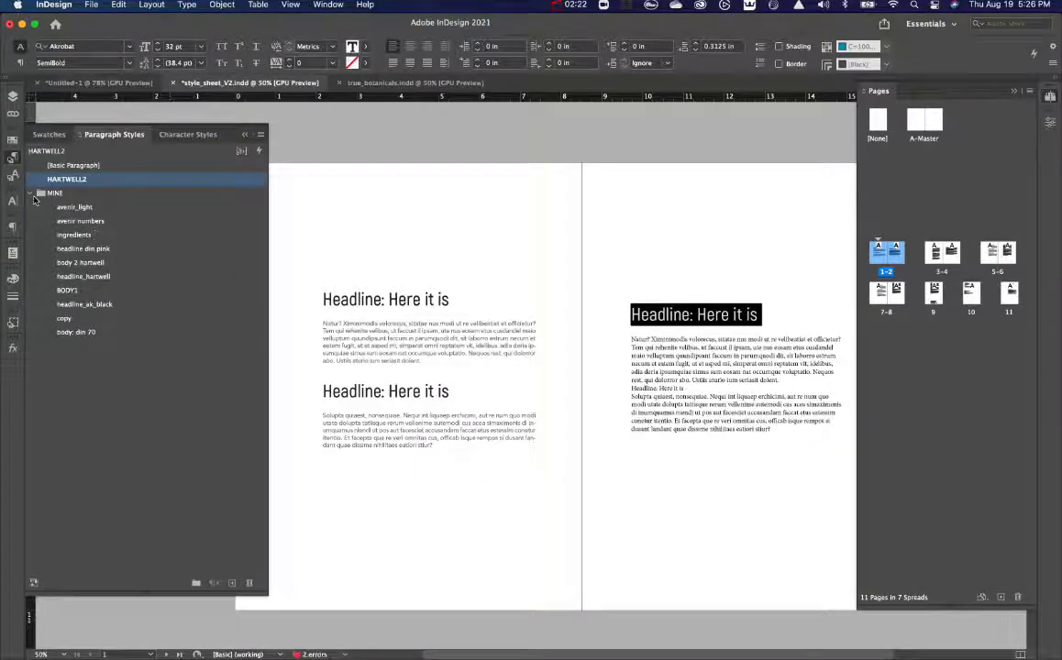
# Collapse the MINE style group and apply HARTWELL2 to the second headline on the right-hand page.
pyautogui.click(33, 193)
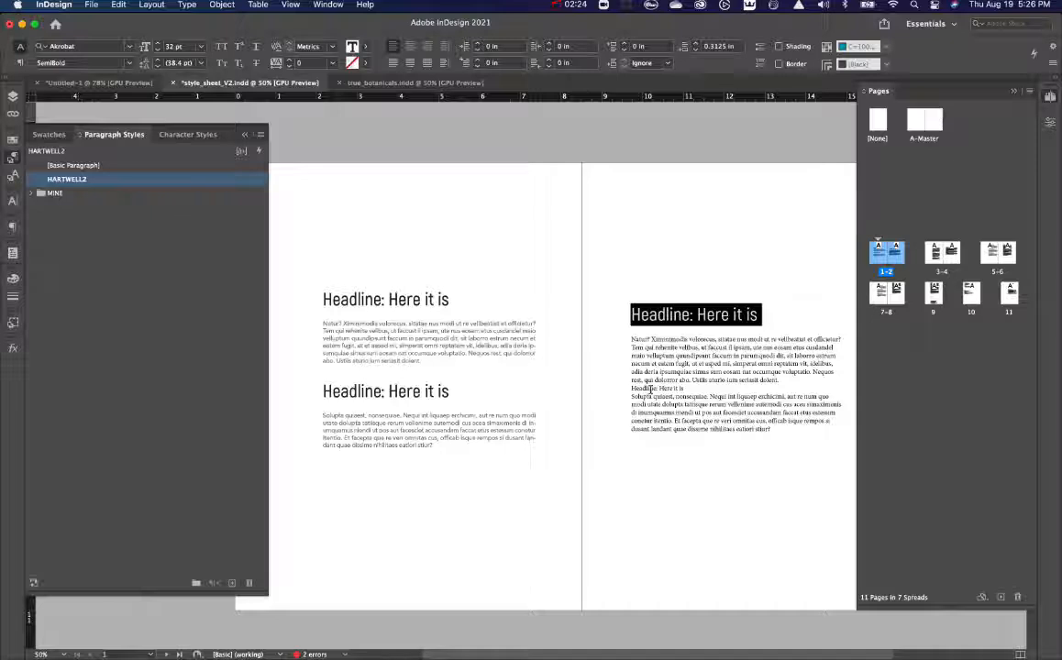
pyautogui.click(701, 390)
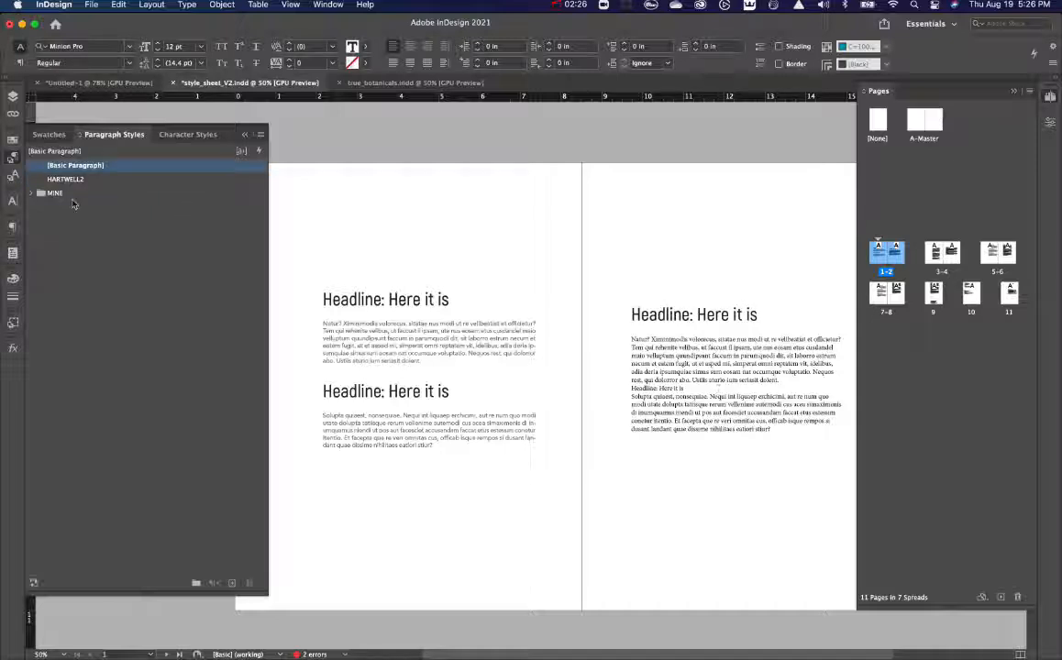
pyautogui.click(72, 180)
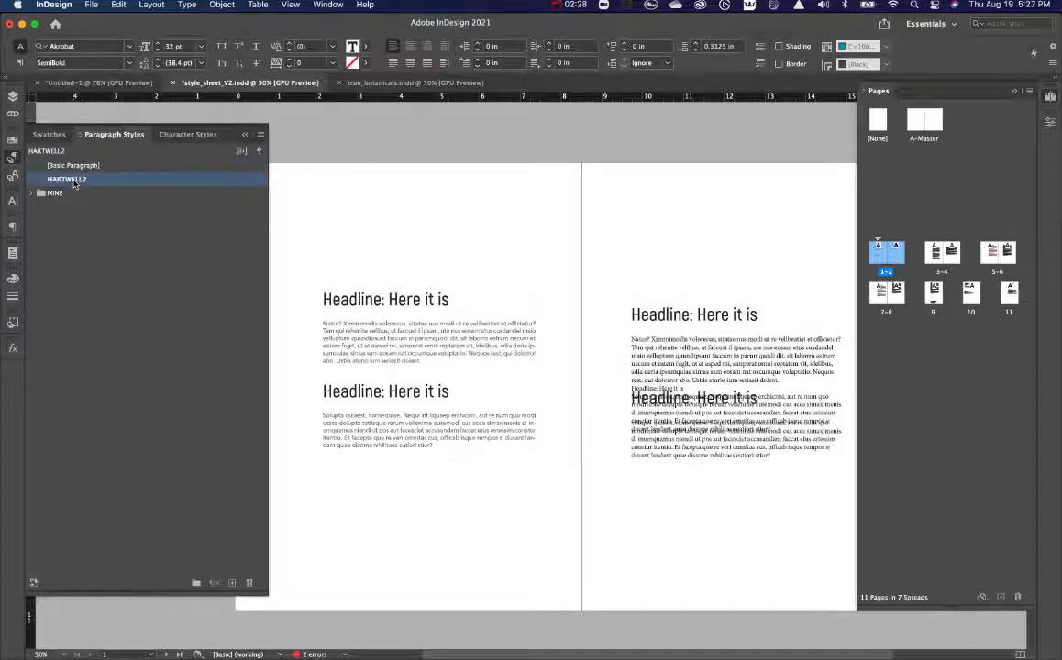
# Check the left-hand page's body formatting, and set the right-hand page's first body paragraph to Avenir LT Std 45 Book at 10 pt.
pyautogui.press('super+equal')
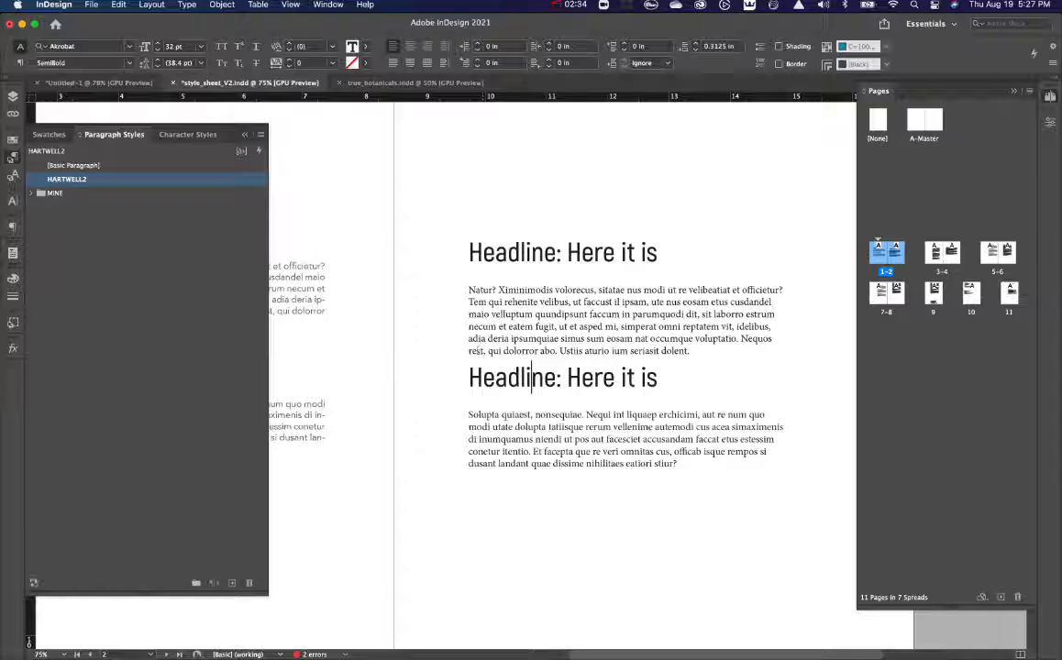
pyautogui.moveTo(358, 319); pyautogui.dragTo(552, 306)
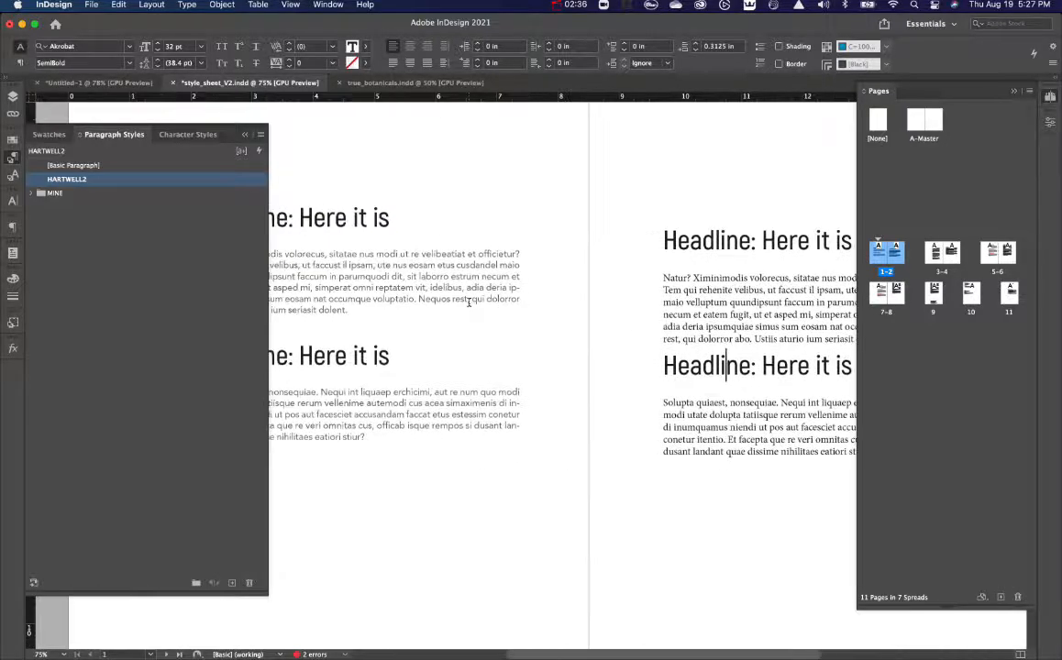
pyautogui.moveTo(468, 303); pyautogui.dragTo(398, 254)
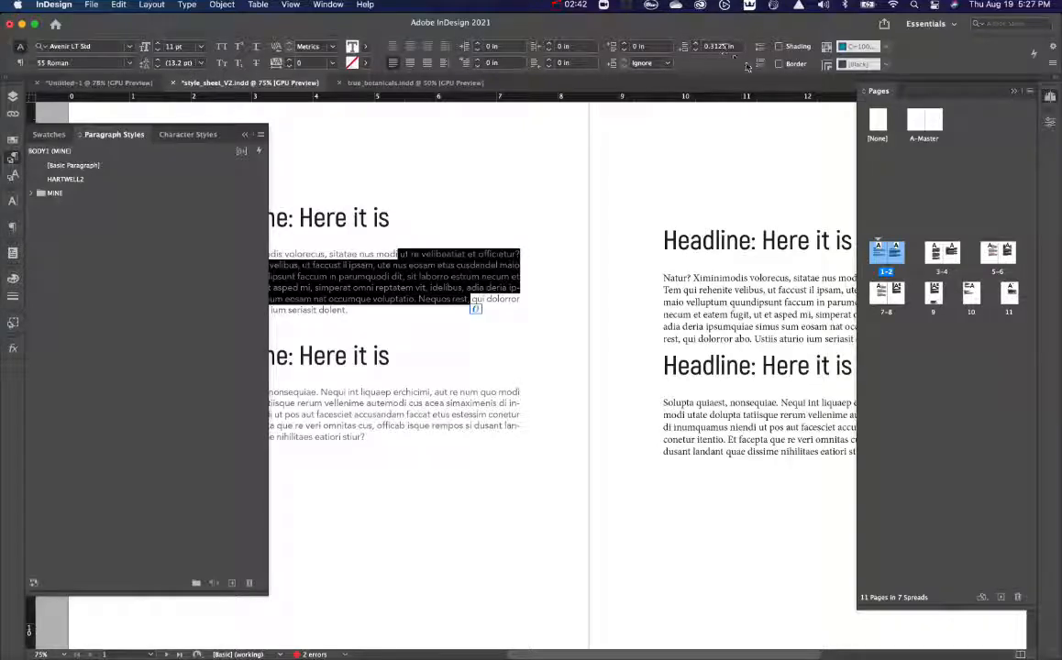
pyautogui.tripleClick(767, 305)
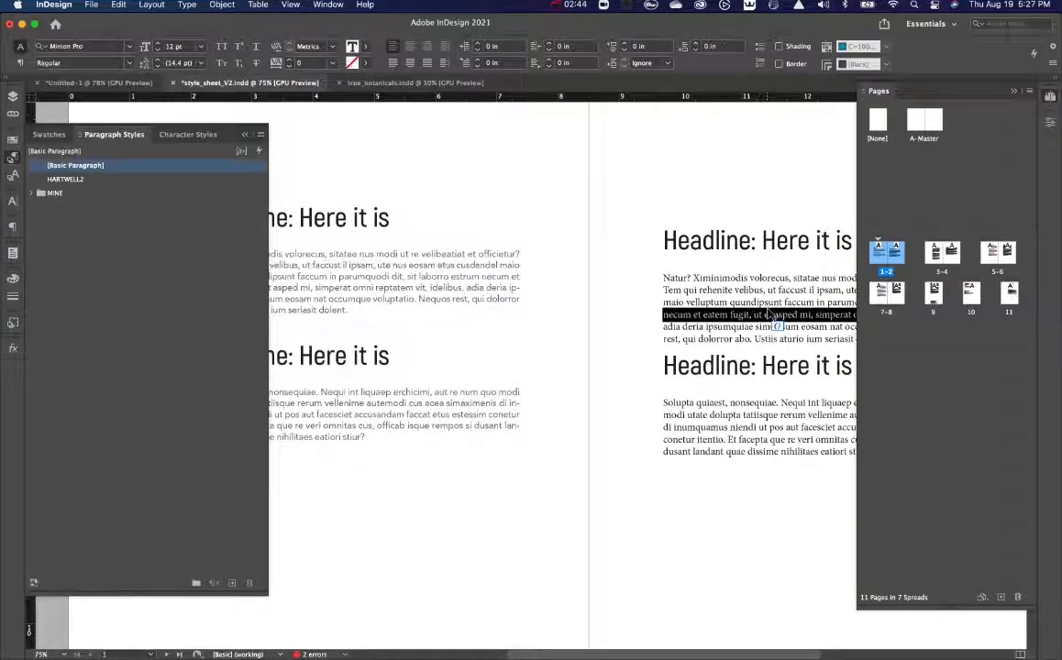
pyautogui.click(766, 306)
pyautogui.click(90, 46)
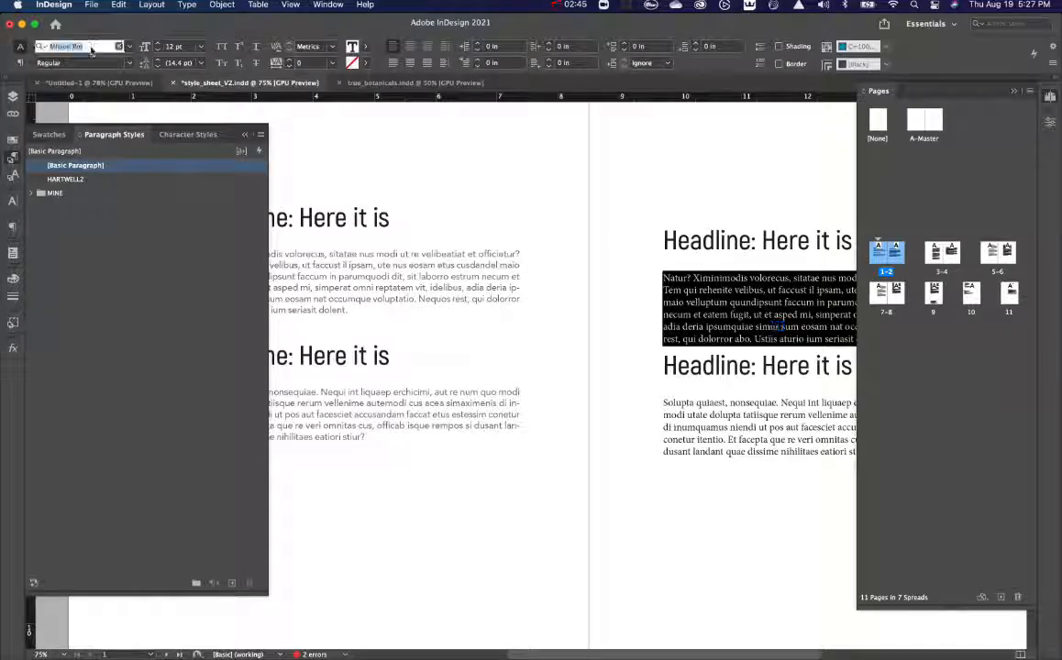
pyautogui.write('AVEN')
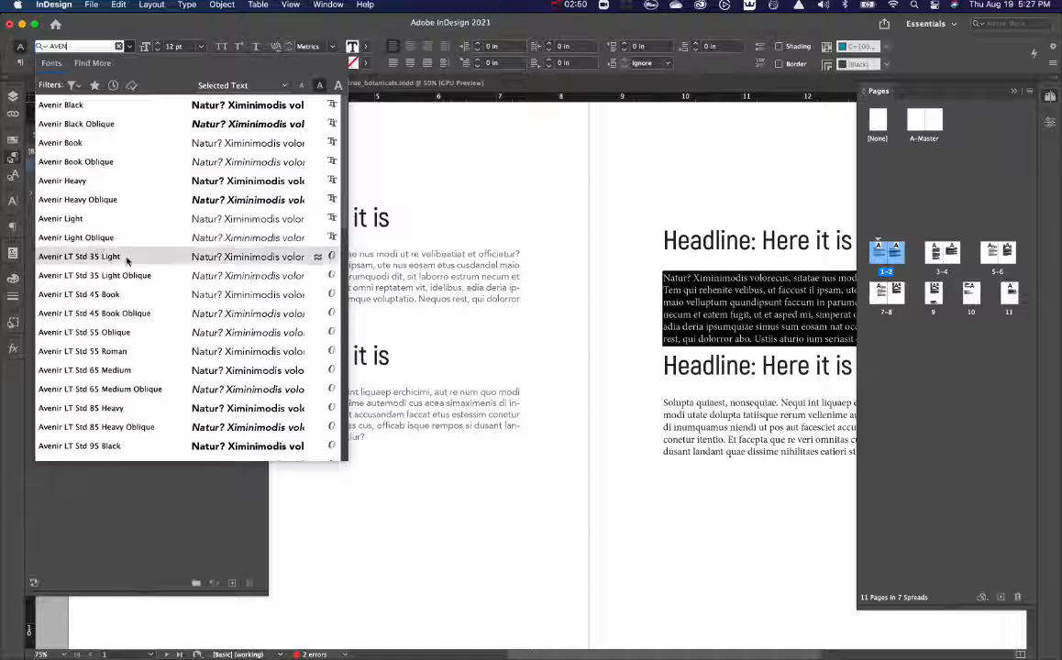
pyautogui.click(124, 301)
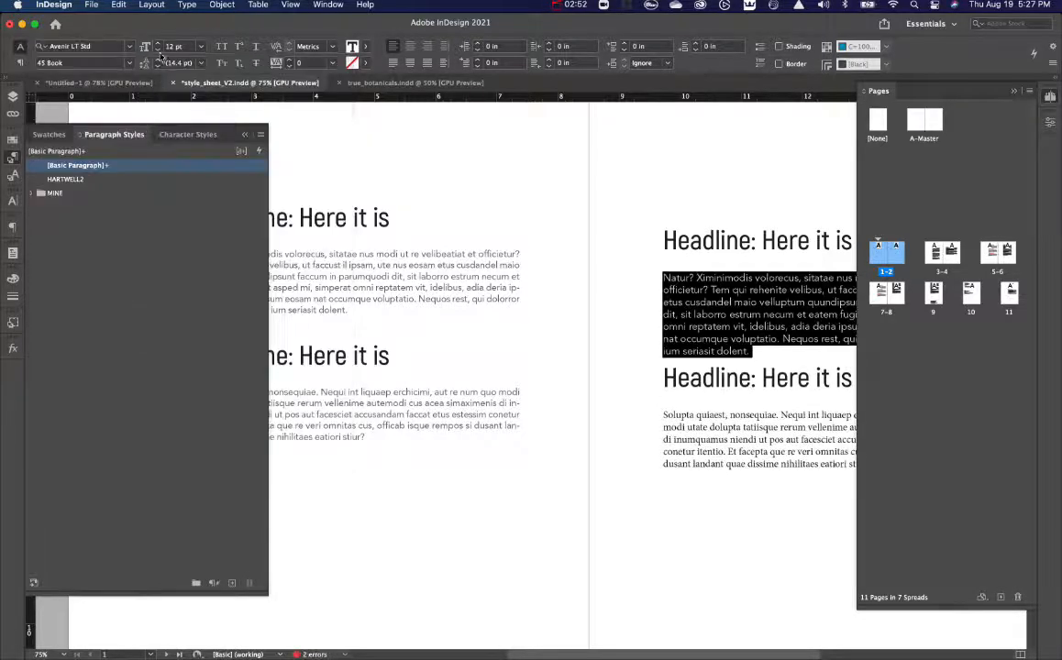
pyautogui.click(159, 53)
pyautogui.click(158, 52)
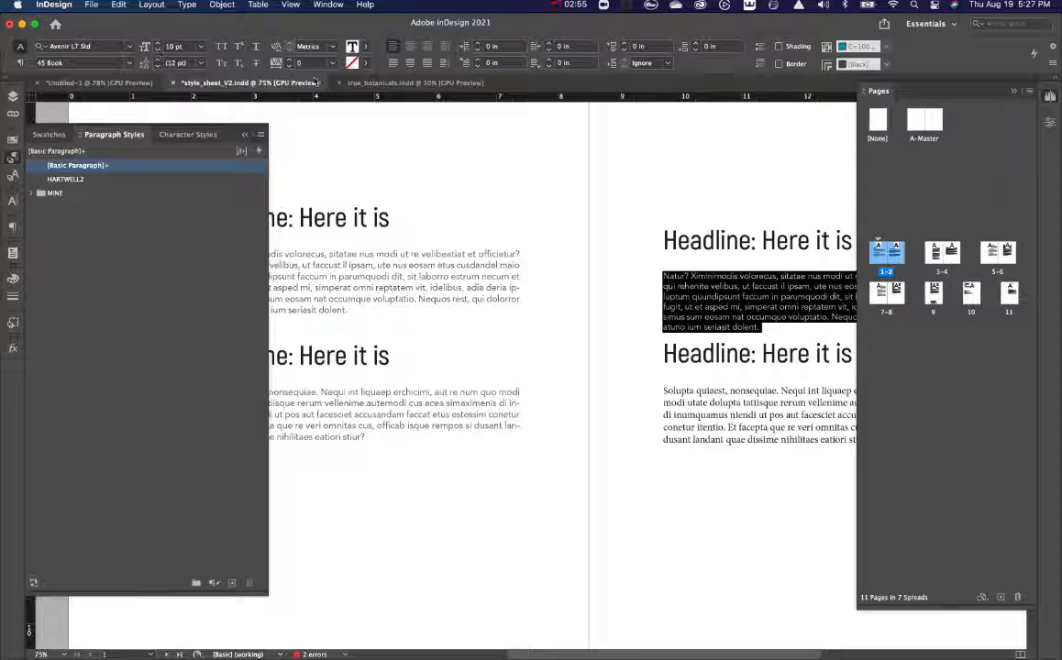
# Justify the right-hand page's first body paragraph with the last line aligned left, and set its space after to 0.3125 in.
pyautogui.press('super+shift+j')
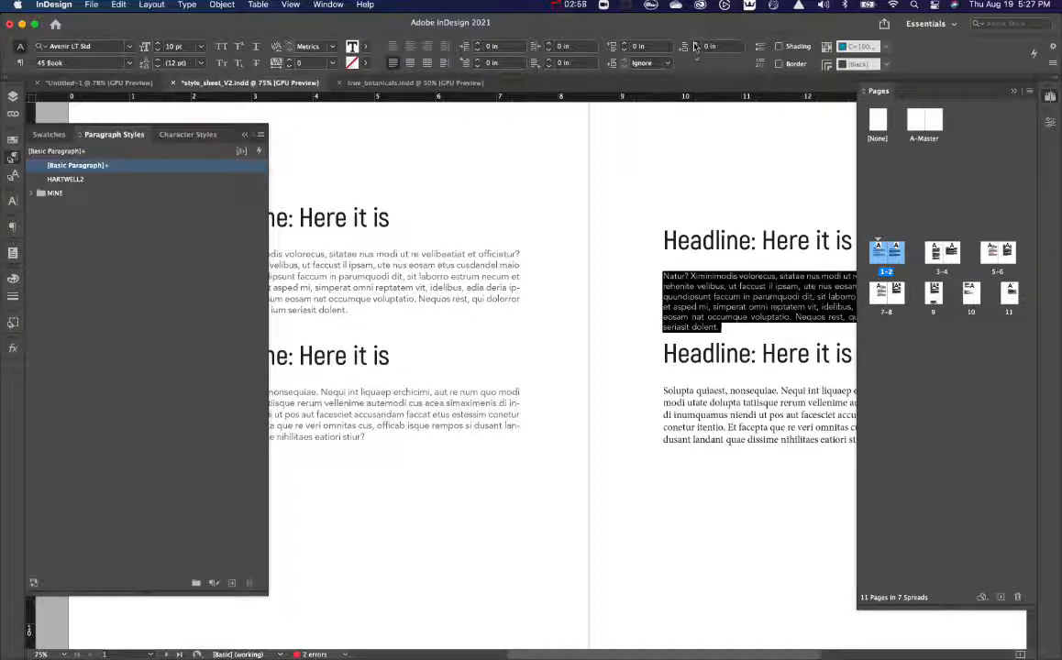
pyautogui.click(694, 44)
pyautogui.click(694, 44)
pyautogui.click(694, 44)
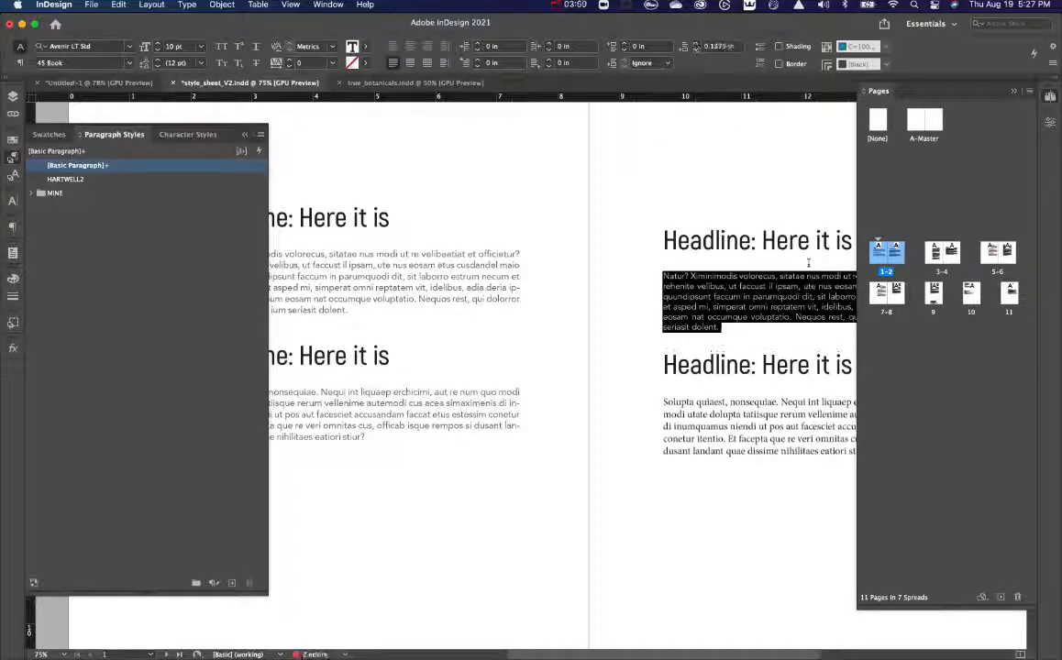
pyautogui.hscroll(5, 734, 275)
pyautogui.scroll(-1, 734, 275)
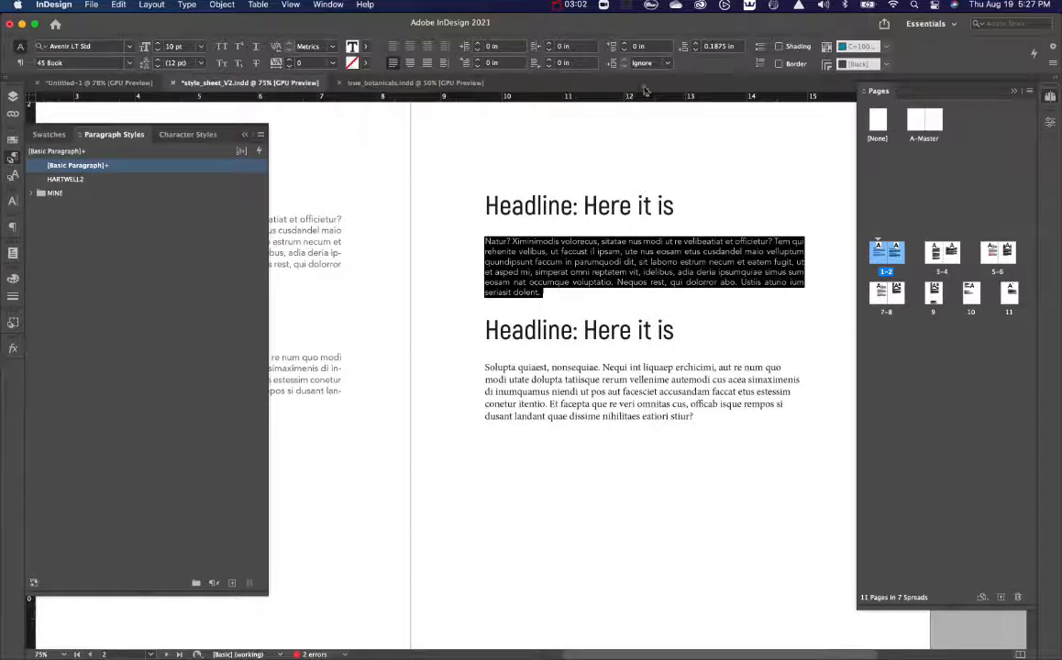
pyautogui.click(694, 44)
pyautogui.click(694, 44)
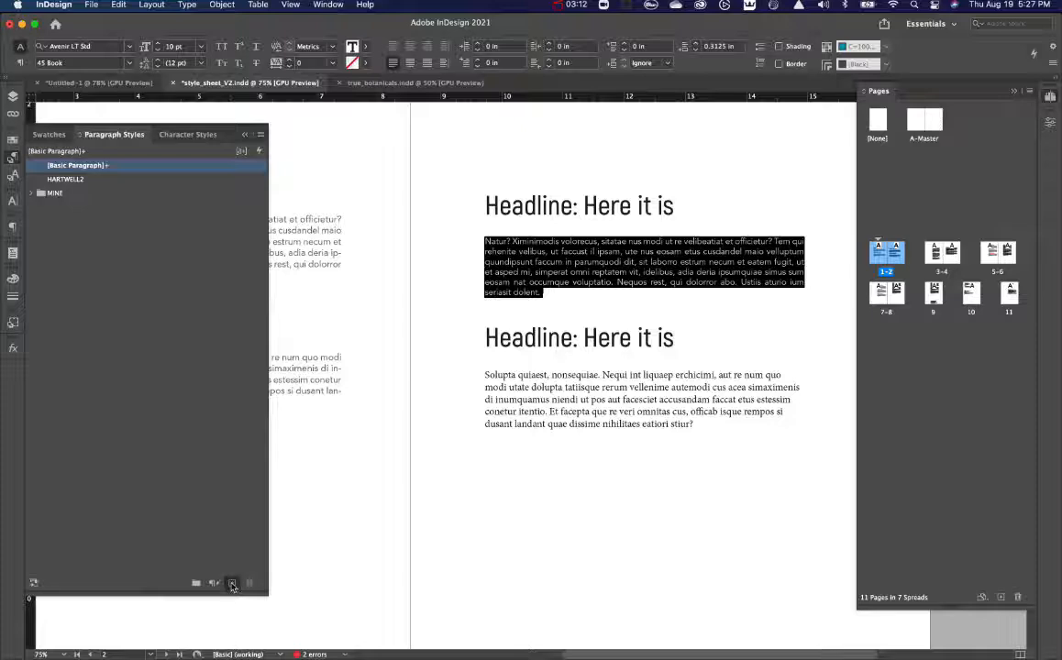
# Save the formatted body paragraph's settings as a new paragraph style named BODY2.
pyautogui.keyDown('alt'); pyautogui.click(232, 584); pyautogui.keyUp('alt')
pyautogui.write('BODY2')
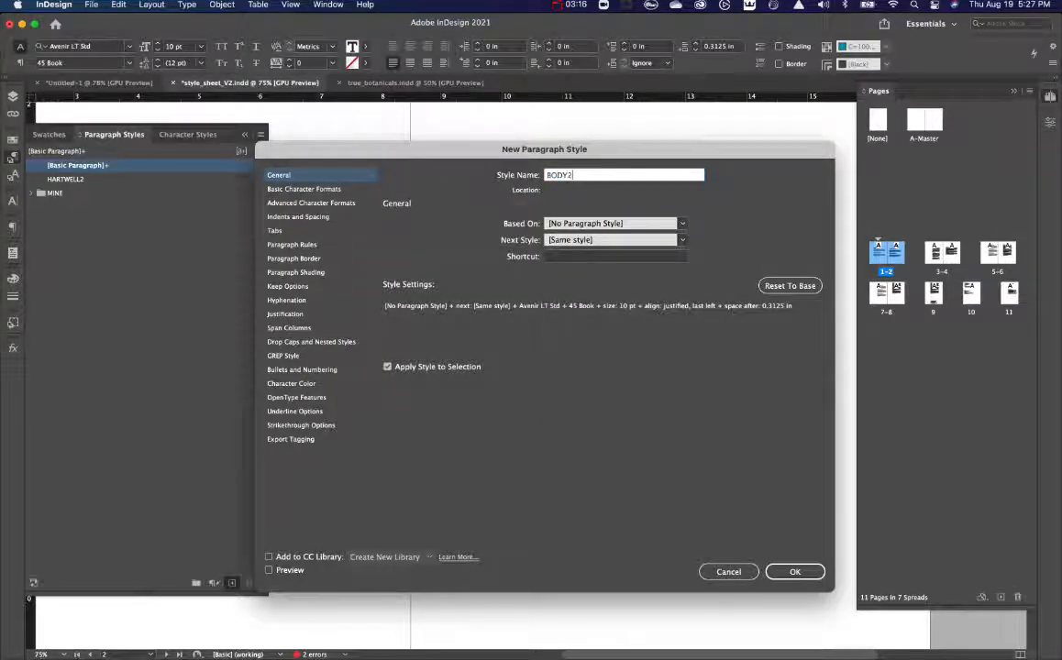
pyautogui.click(795, 571)
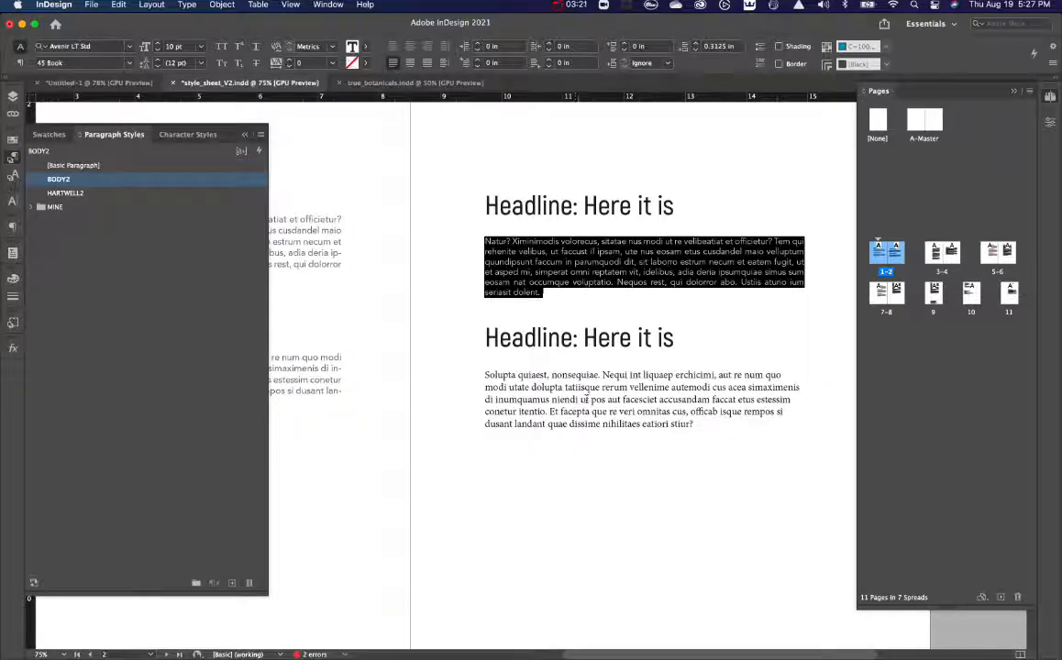
# Apply BODY2 to the body paragraph beneath the second headline on the right-hand page.
pyautogui.click(589, 398)
pyautogui.click(77, 182)
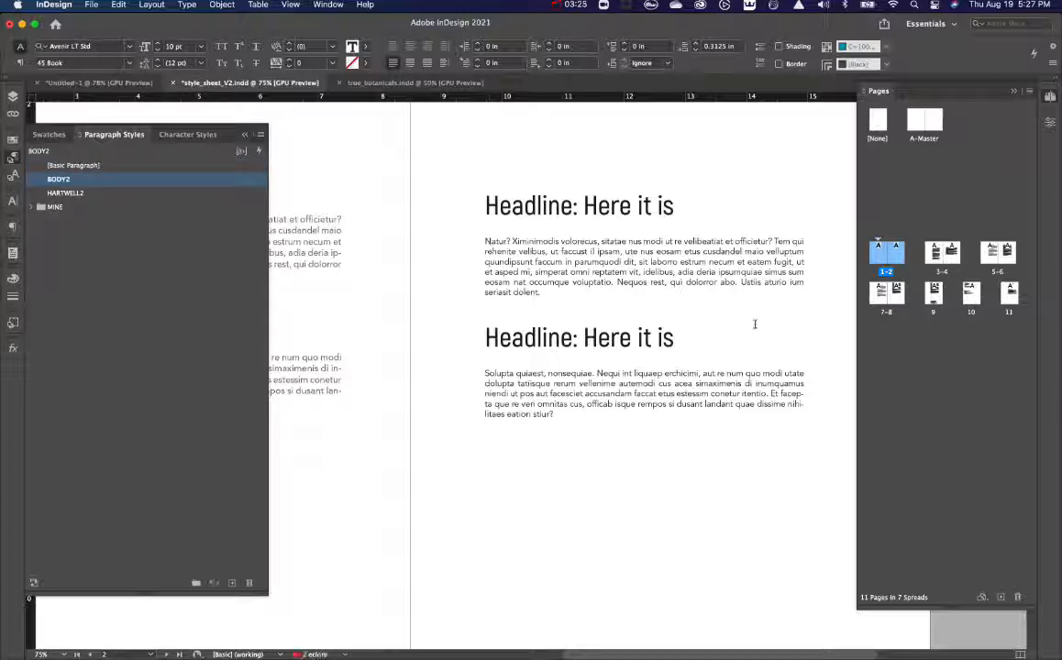
pyautogui.press('super+minus')
pyautogui.press('super+minus')
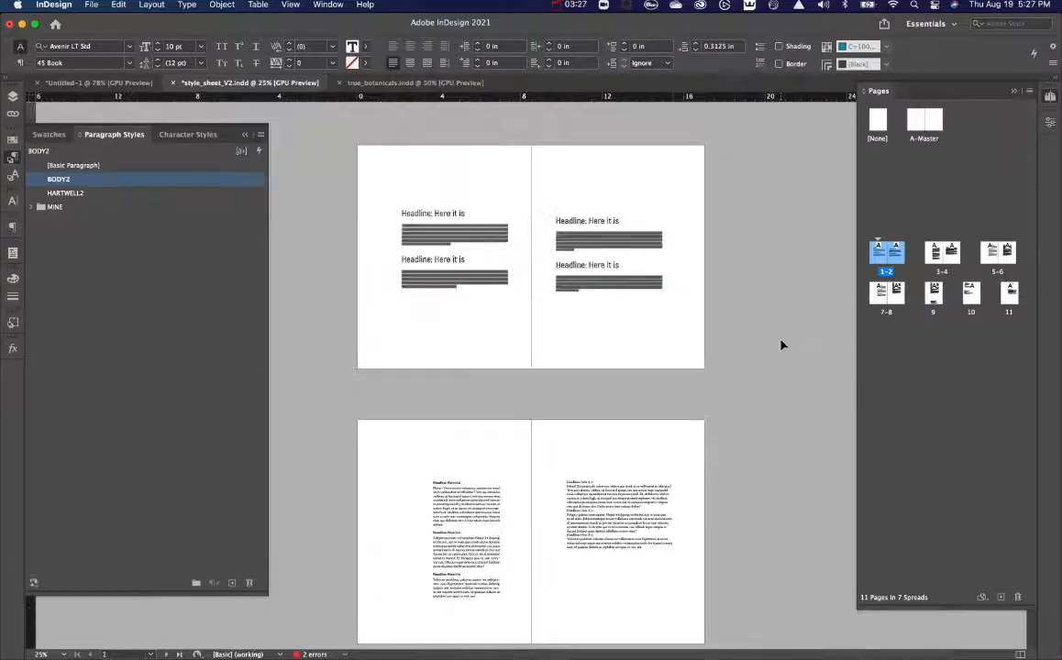
pyautogui.press('super+equal')
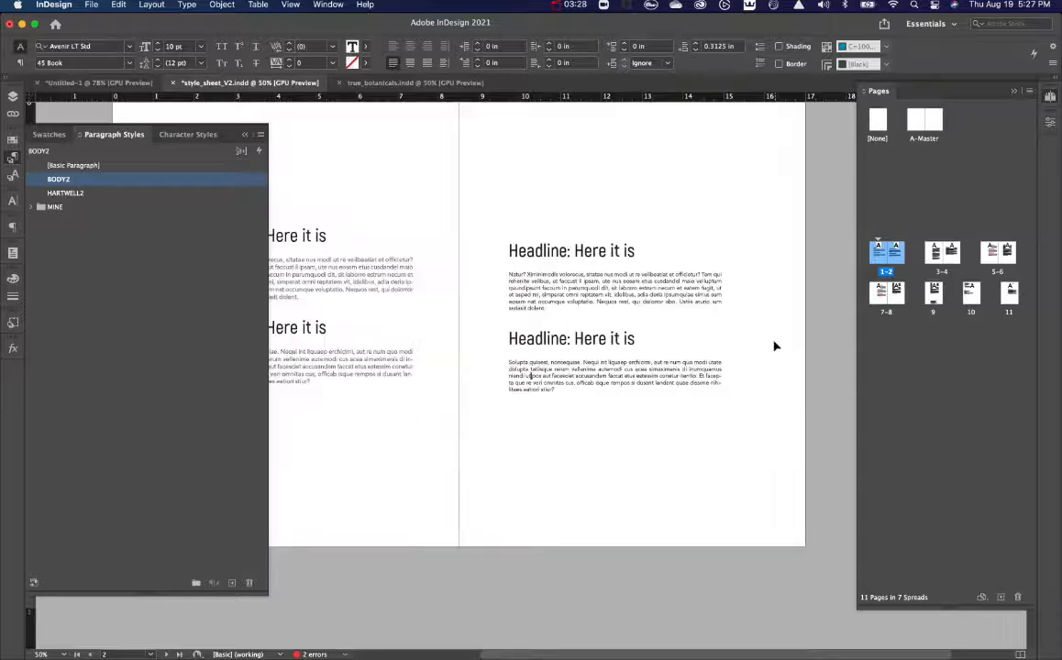
# With no text selected, edit the BODY2 style's basic character formats to font style 35 Light and size 9 pt.
pyautogui.click(774, 230)
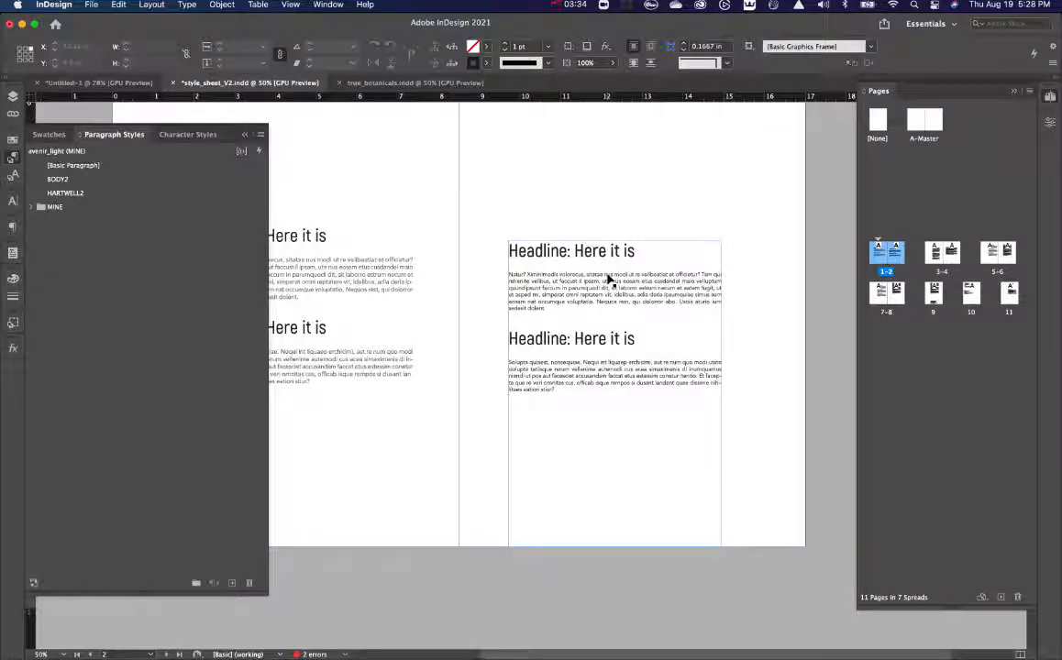
pyautogui.click(84, 182)
pyautogui.click(85, 183)
pyautogui.doubleClick(154, 182)
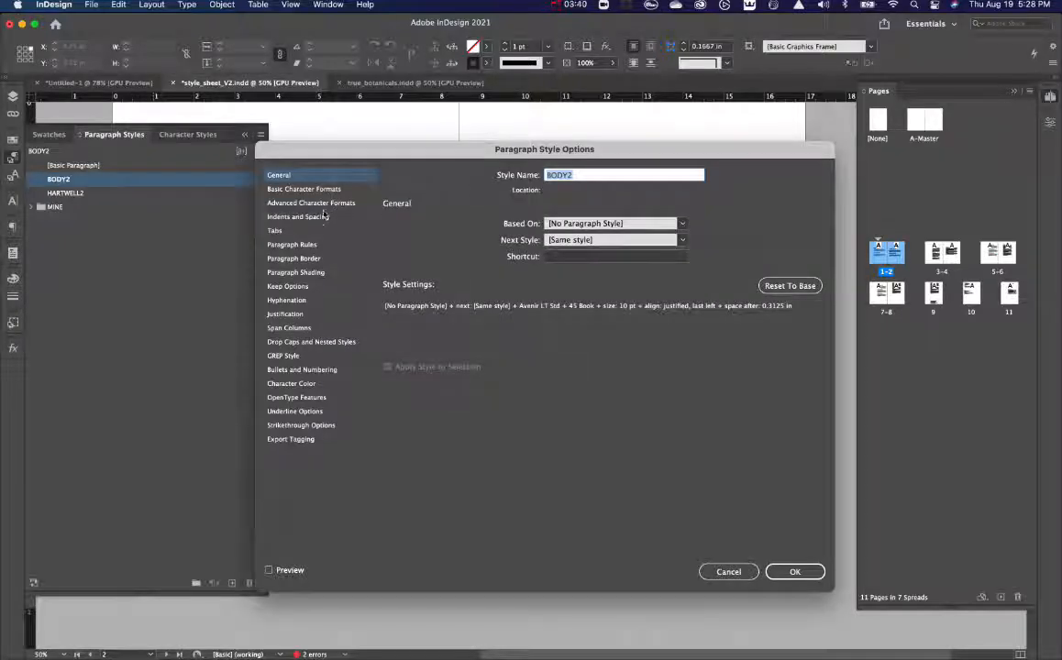
pyautogui.click(324, 217)
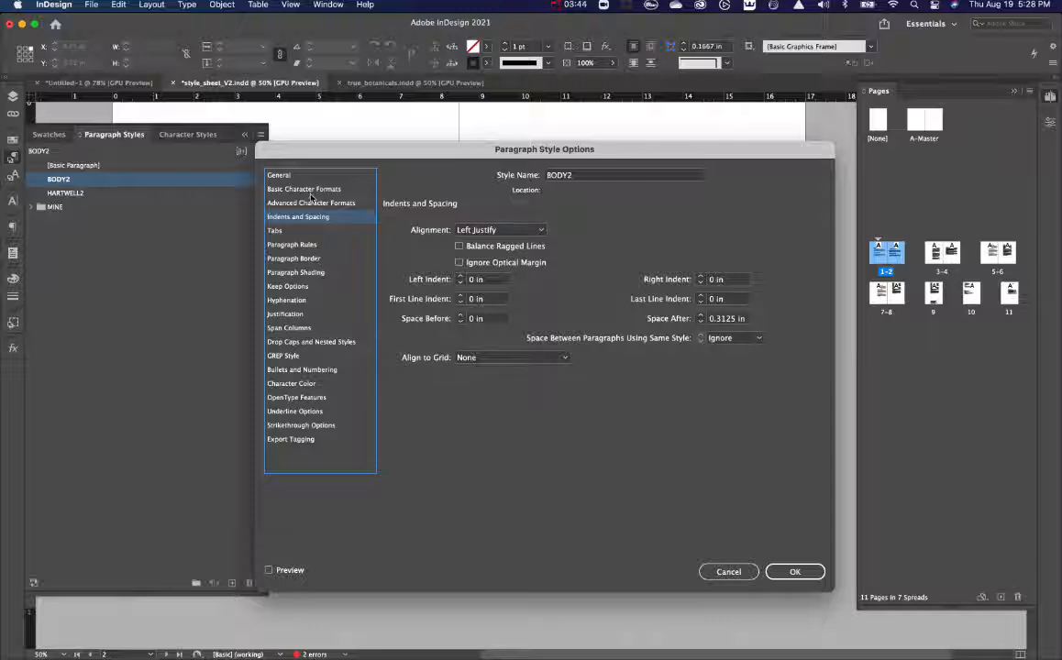
pyautogui.click(310, 191)
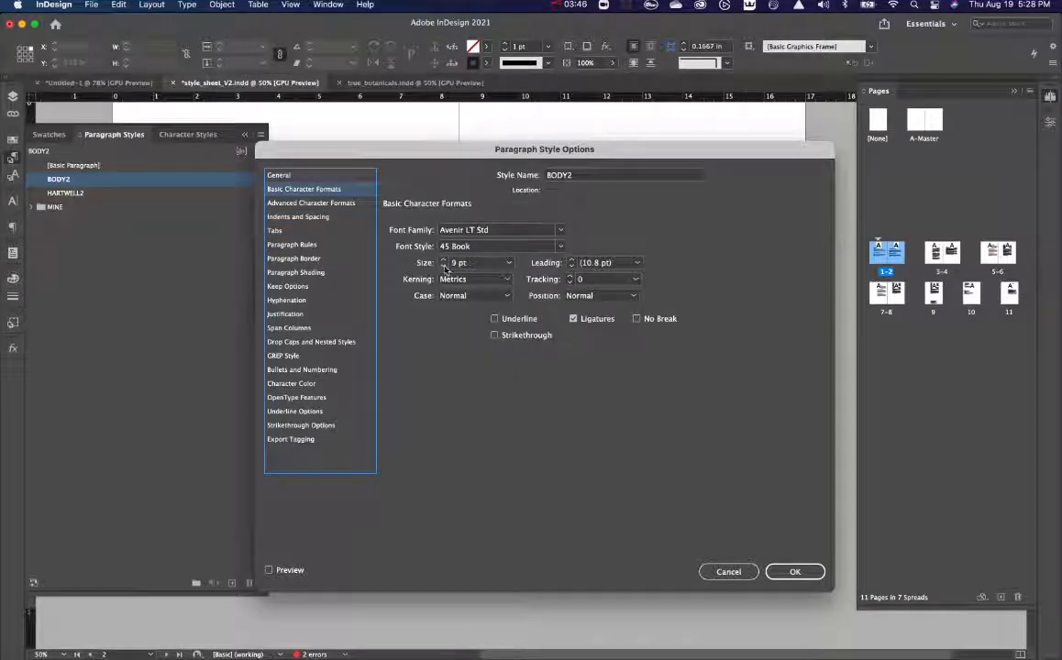
pyautogui.click(495, 246)
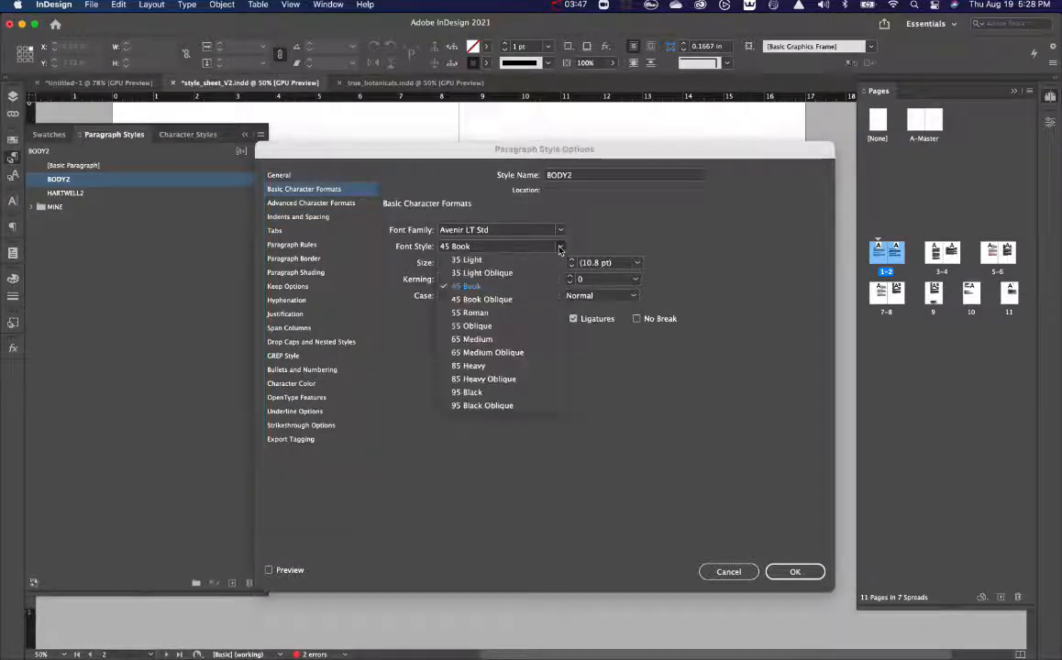
pyautogui.click(495, 260)
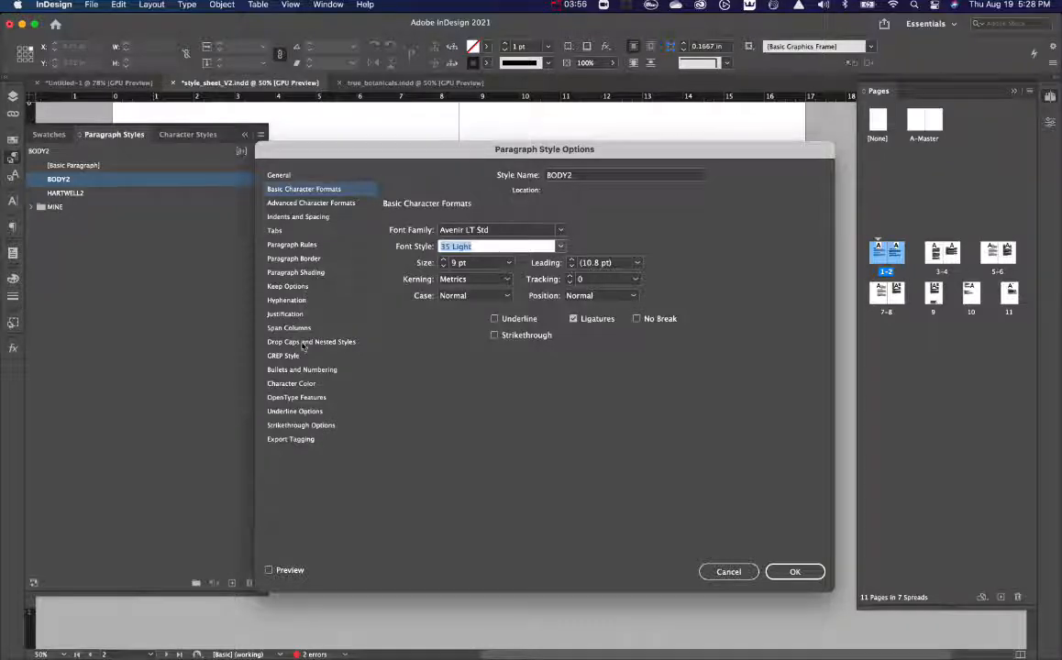
# Set the BODY2 style's black character color to a 50% tint and apply the style changes.
pyautogui.click(292, 384)
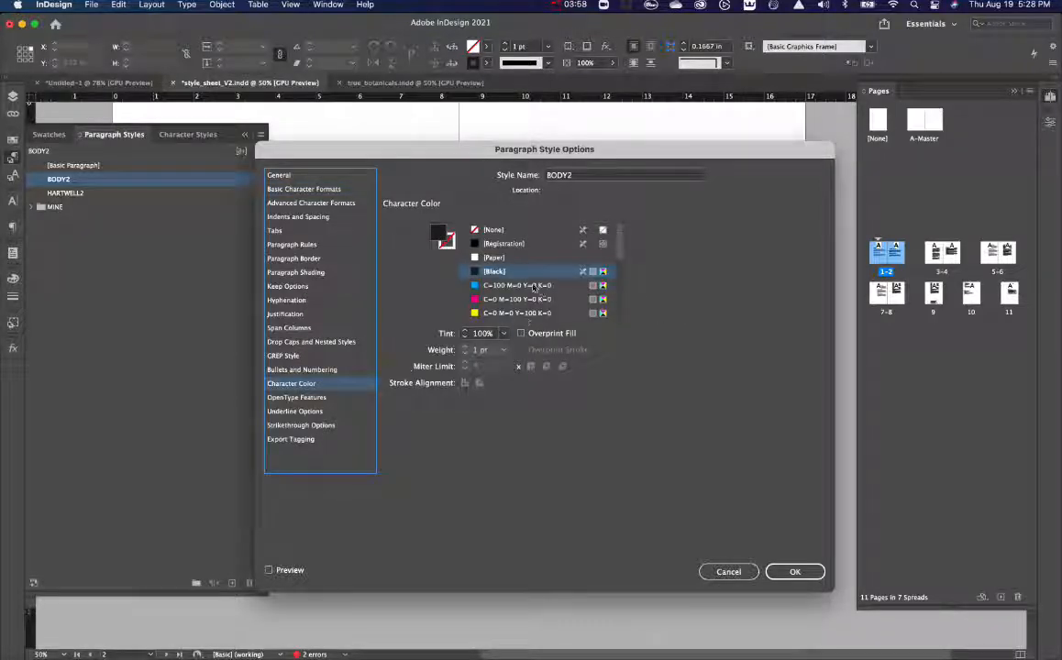
pyautogui.click(489, 336)
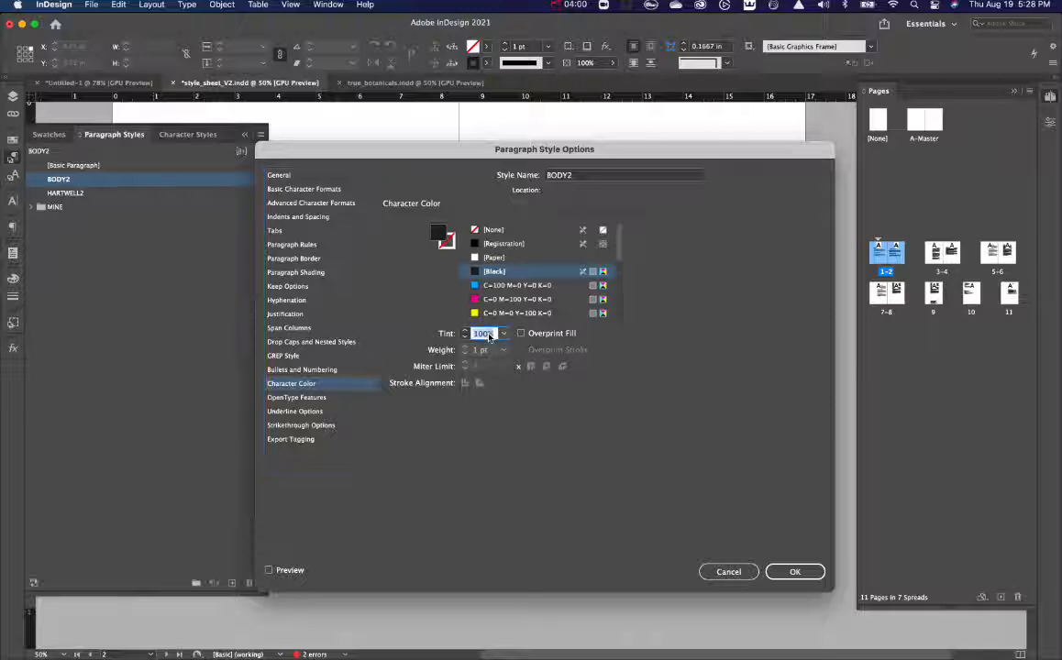
pyautogui.write('50')
pyautogui.click(792, 571)
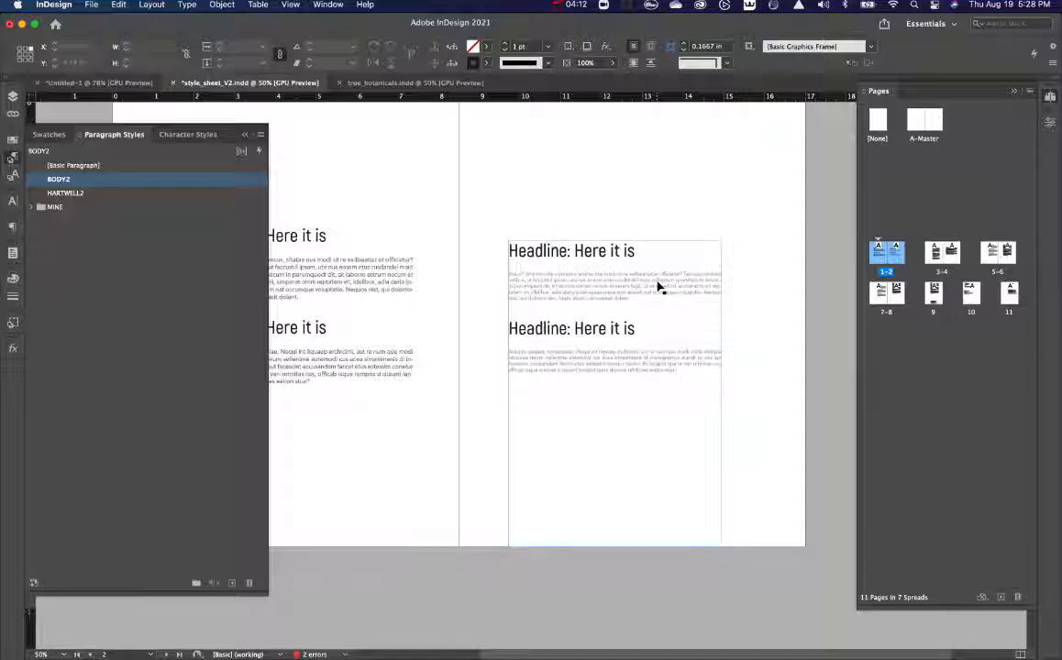
# Go to the page 3–4 spread and set the right-hand page's first headline to the Hartwell Alt Medium font.
pyautogui.doubleClick(953, 261)
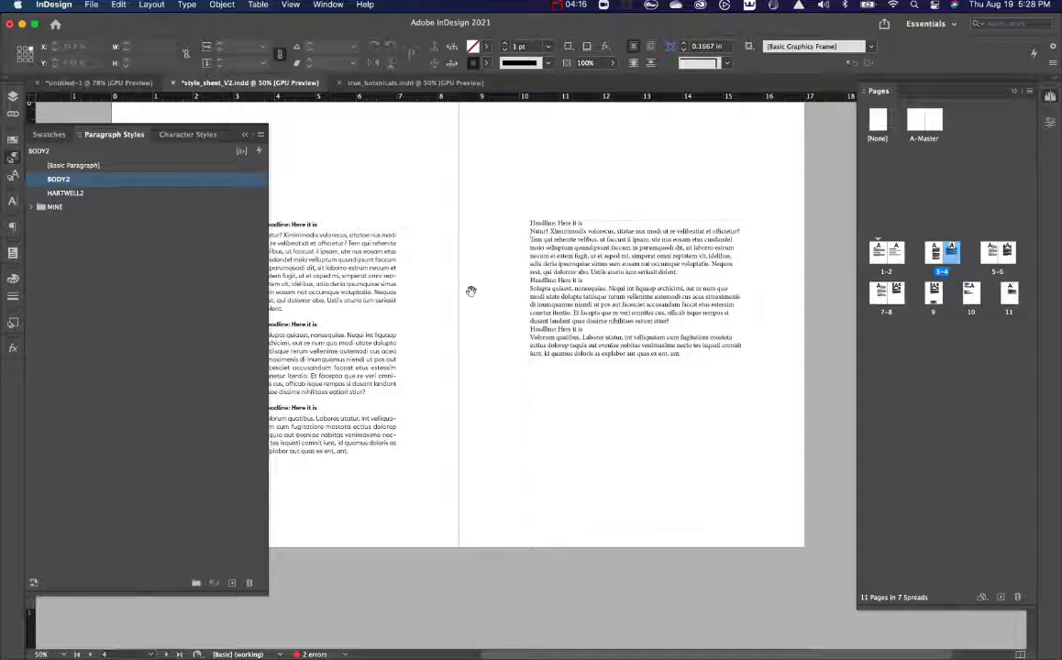
pyautogui.moveTo(470, 290); pyautogui.dragTo(555, 289)
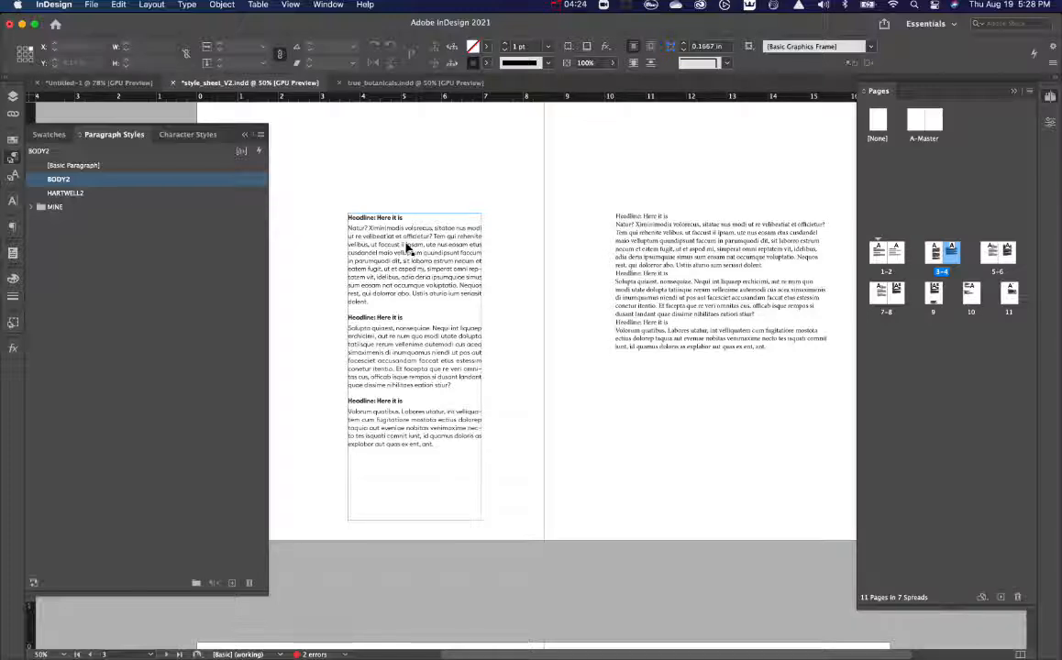
pyautogui.doubleClick(643, 231)
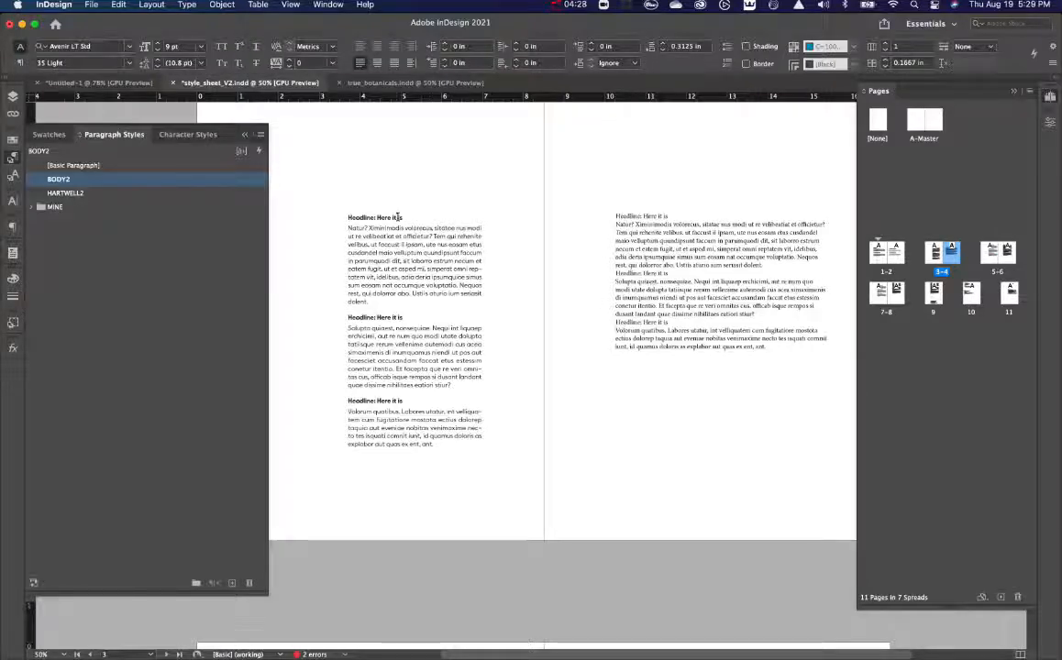
pyautogui.moveTo(397, 217); pyautogui.dragTo(375, 218)
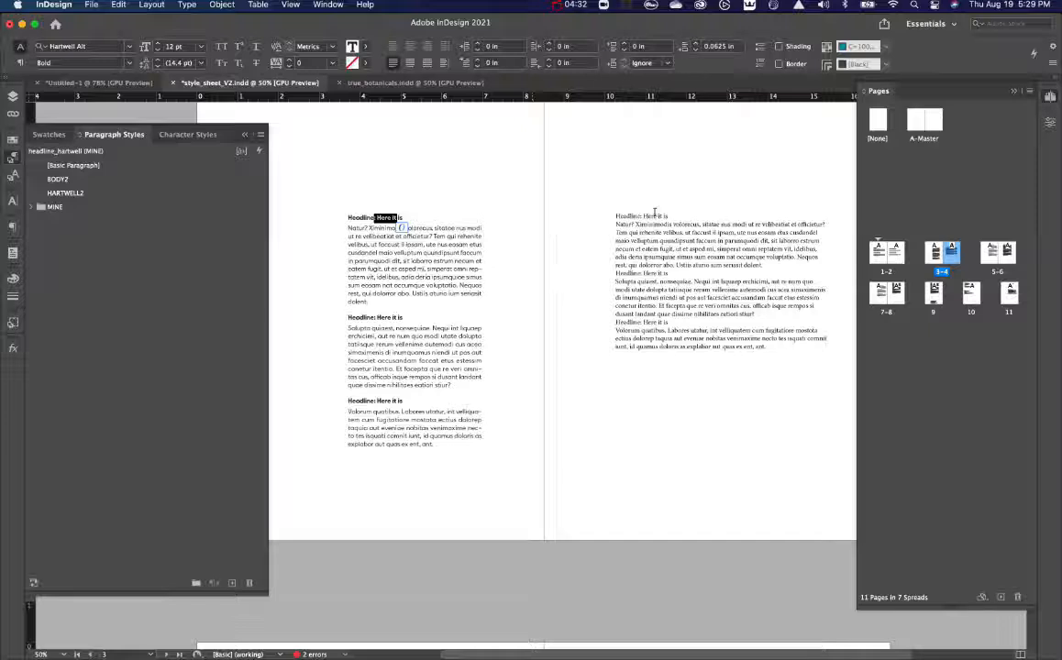
pyautogui.moveTo(669, 217); pyautogui.dragTo(615, 216)
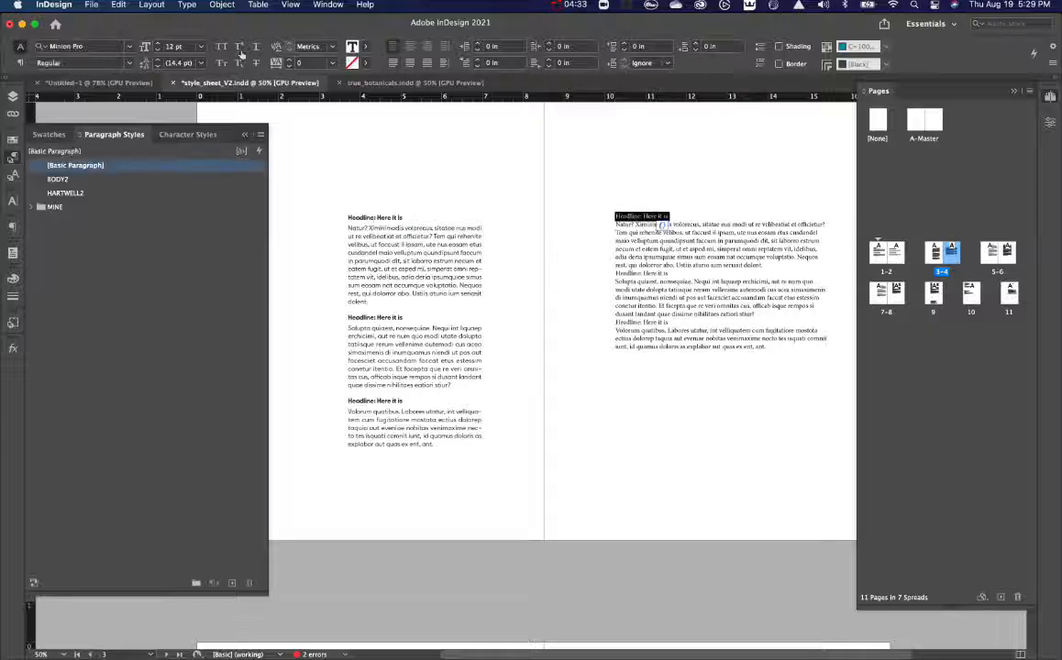
pyautogui.click(100, 45)
pyautogui.write('HARTWELL')
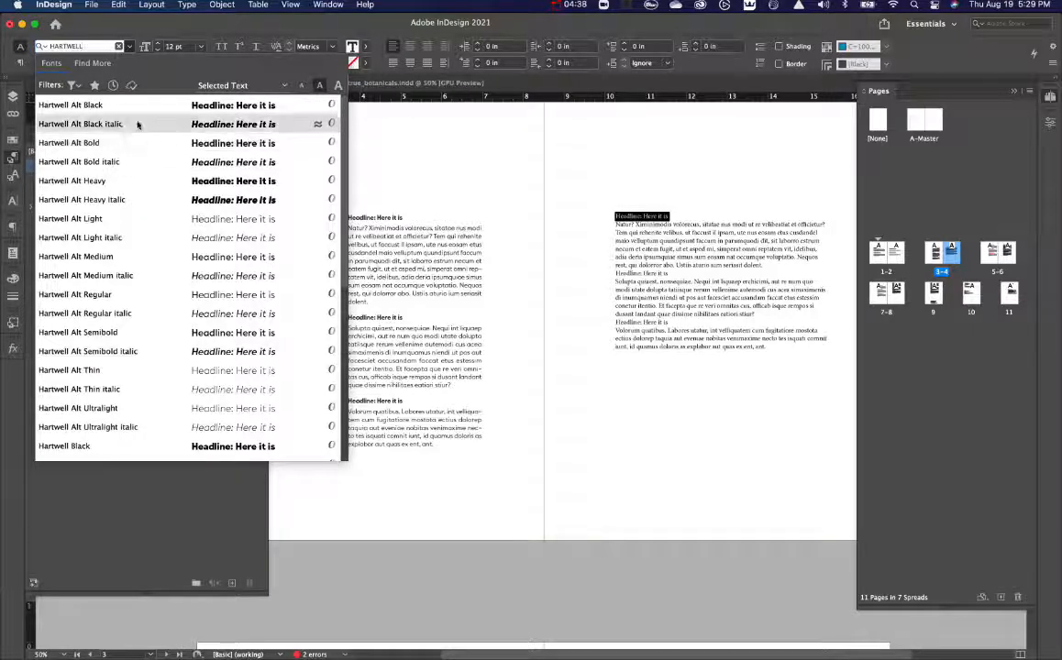
pyautogui.click(118, 256)
# Match the right-hand page's first headline to the left-hand sample with font style Bold, and set its space after to 0.1875 in.
pyautogui.moveTo(364, 217); pyautogui.dragTo(350, 215)
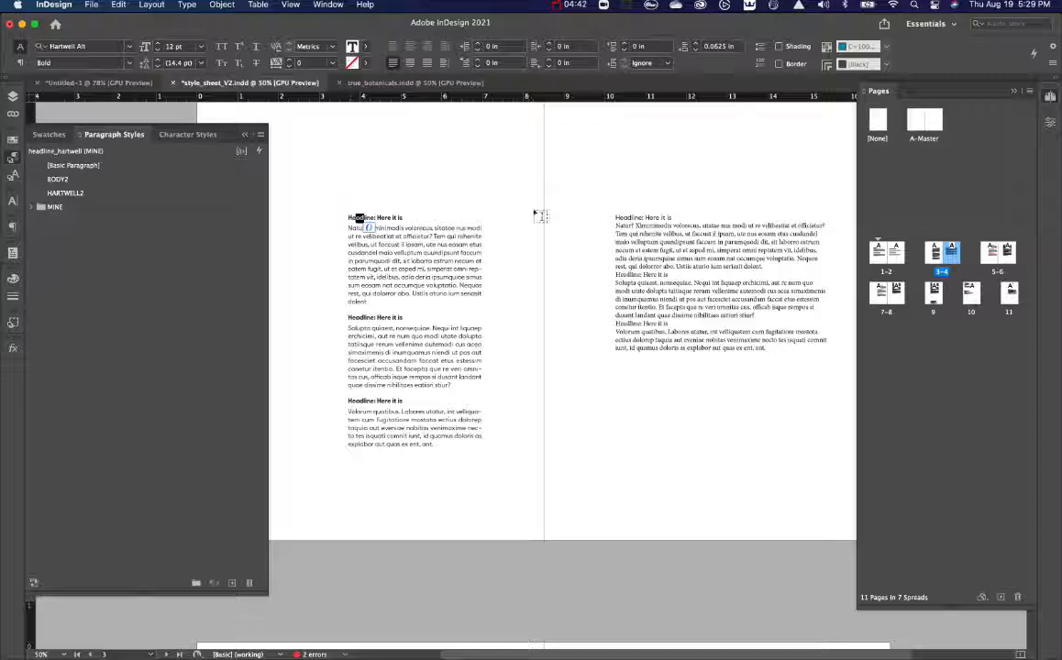
pyautogui.tripleClick(605, 211)
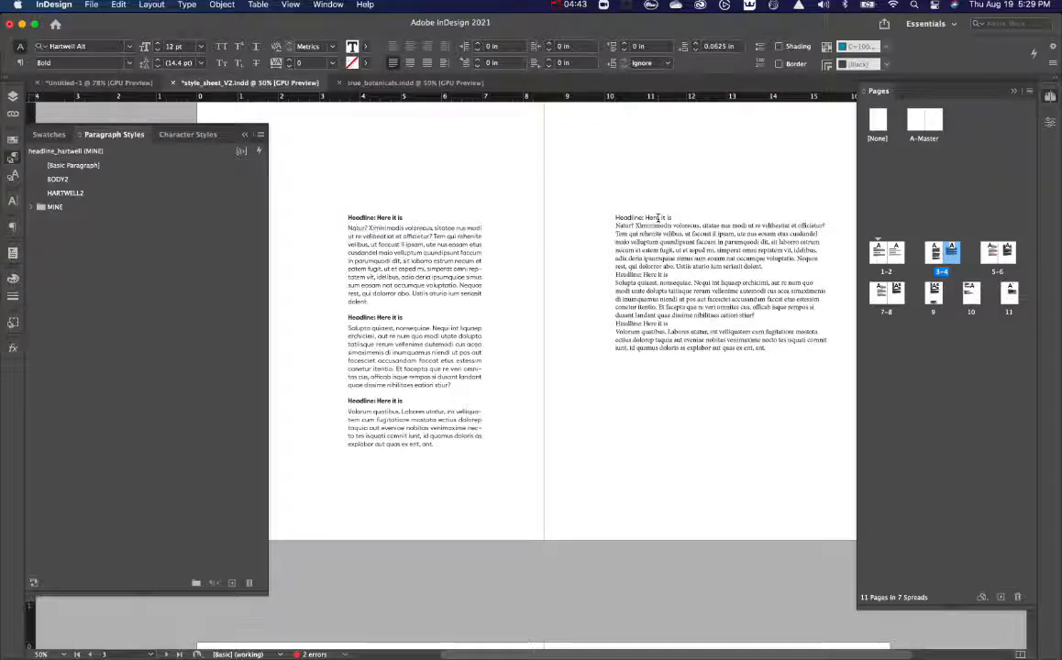
pyautogui.click(117, 62)
pyautogui.click(75, 237)
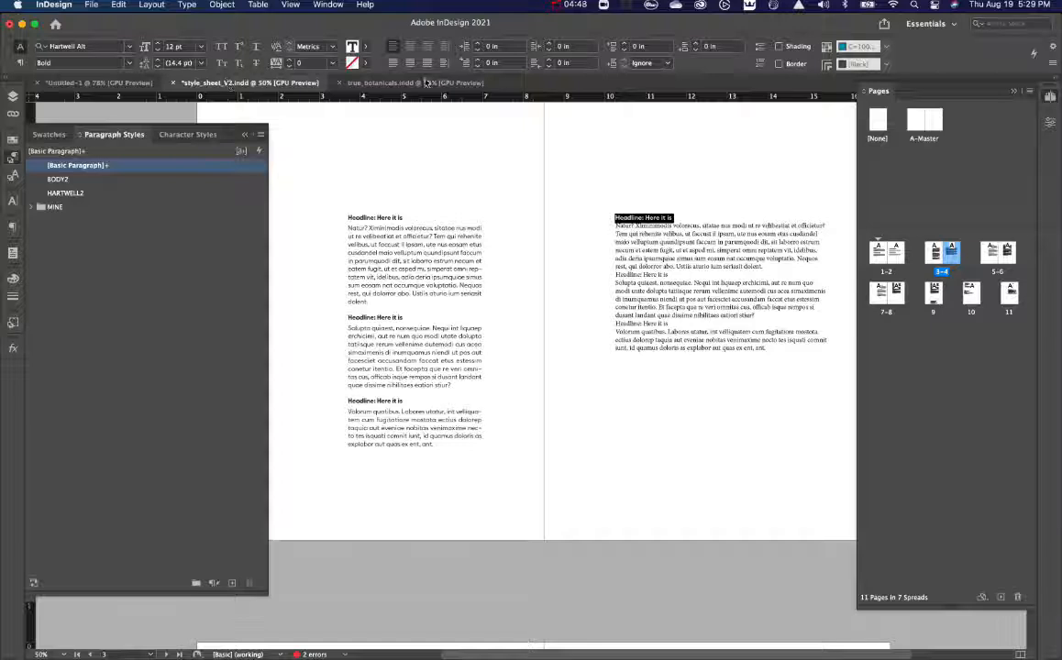
pyautogui.click(695, 45)
pyautogui.click(695, 46)
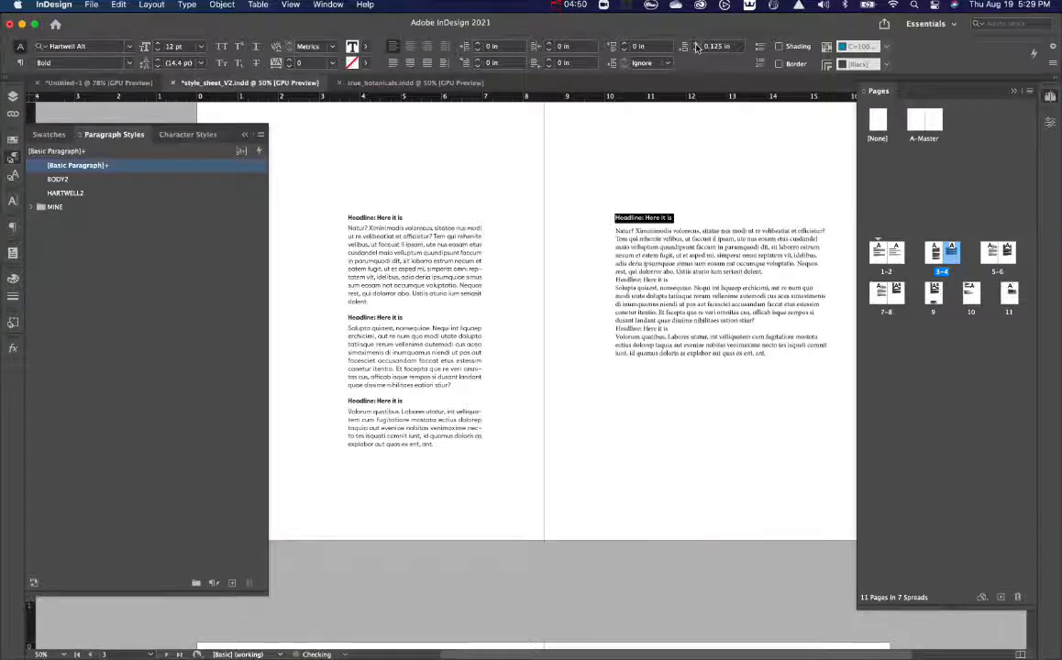
pyautogui.click(695, 46)
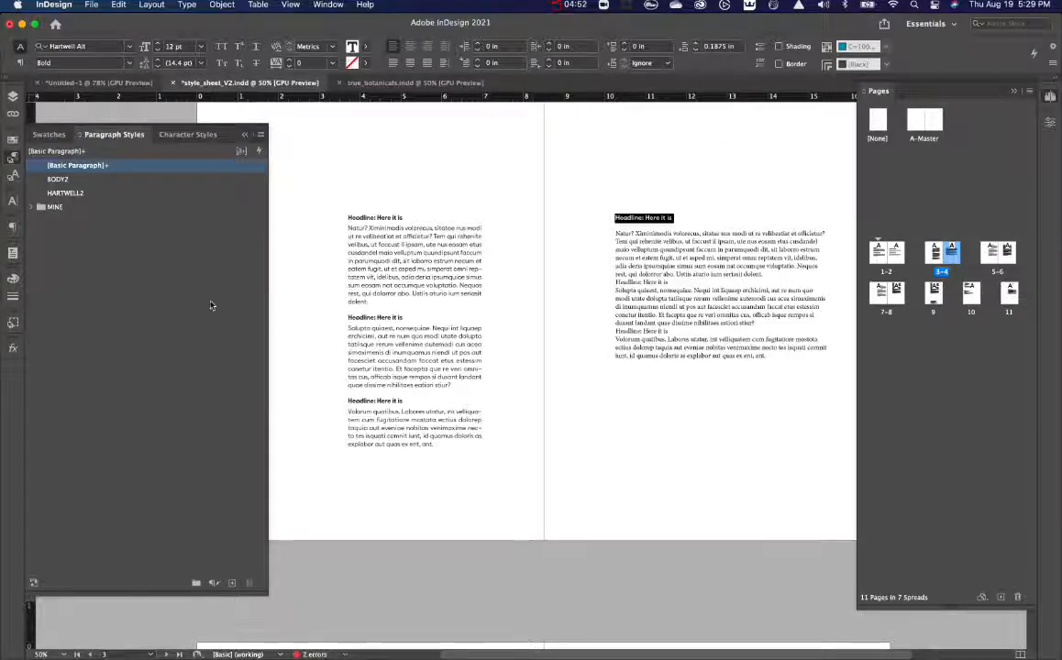
# Save the formatted headline's settings as a new paragraph style named AHRWELL_HEADLINE.
pyautogui.keyDown('alt'); pyautogui.click(231, 583); pyautogui.keyUp('alt')
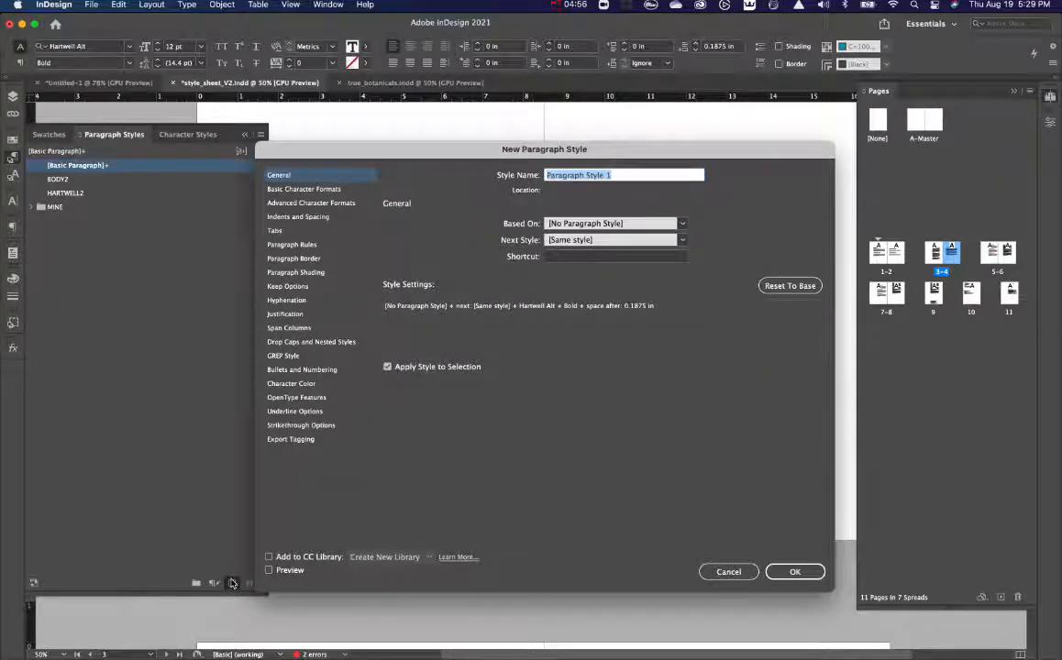
pyautogui.write('AHRW')
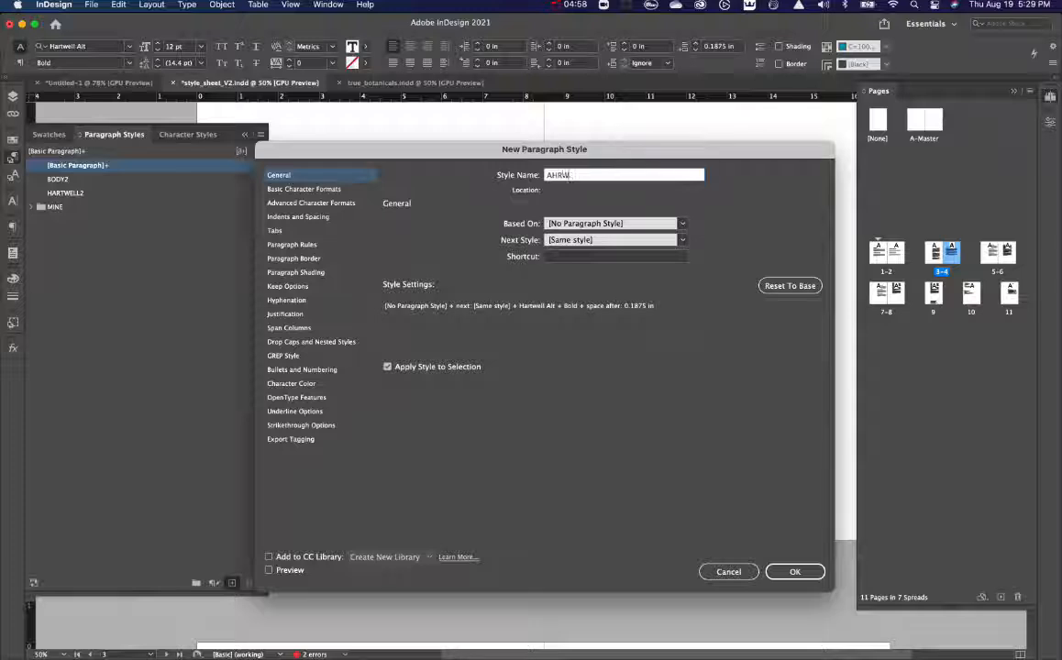
pyautogui.write('ELL_HEADLINE')
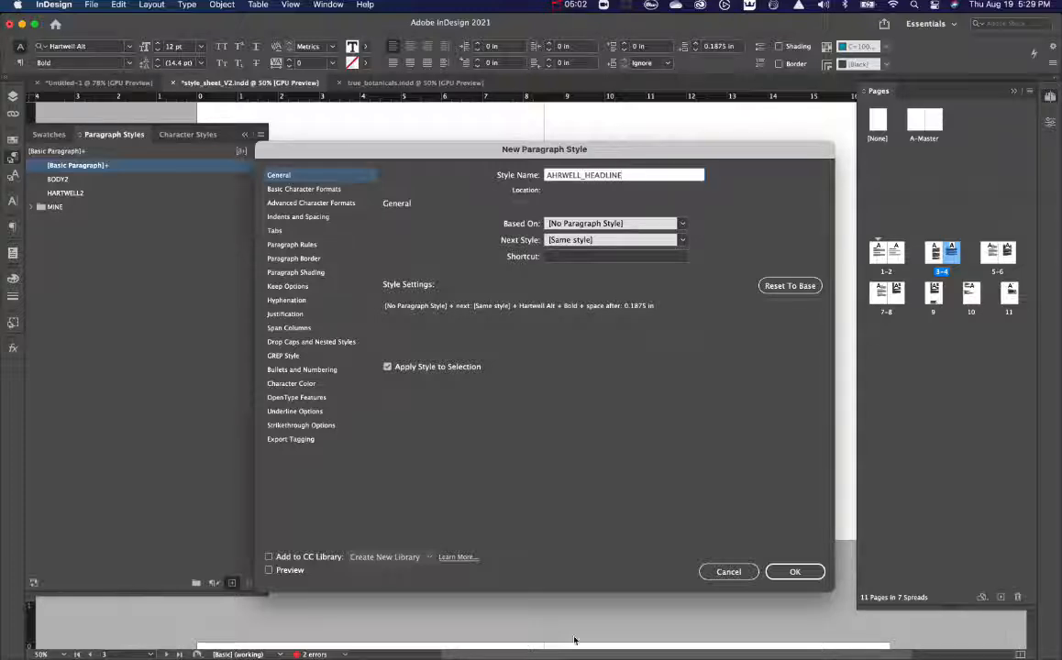
pyautogui.click(794, 571)
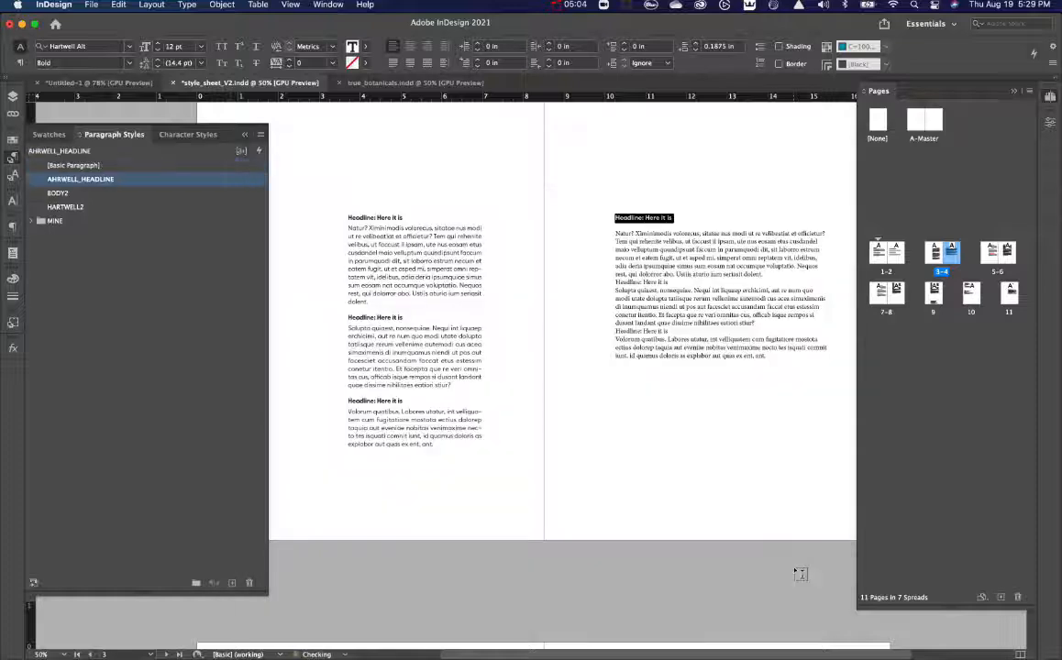
# Apply the AHRWELL_HEADLINE style to the second and third headlines on the right-hand page.
pyautogui.click(630, 278)
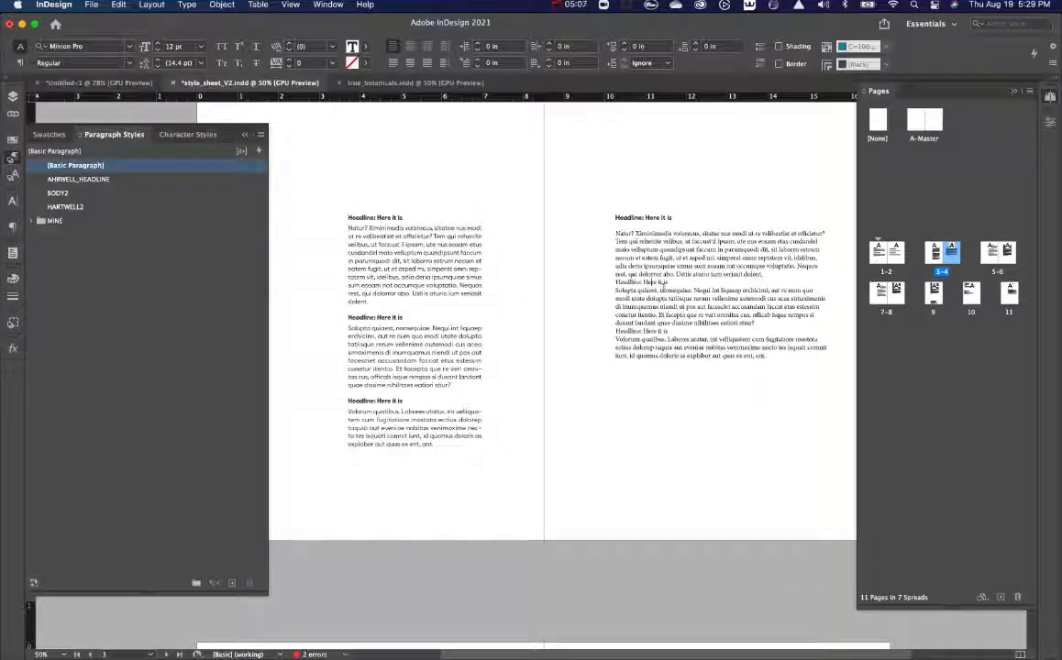
pyautogui.click(107, 181)
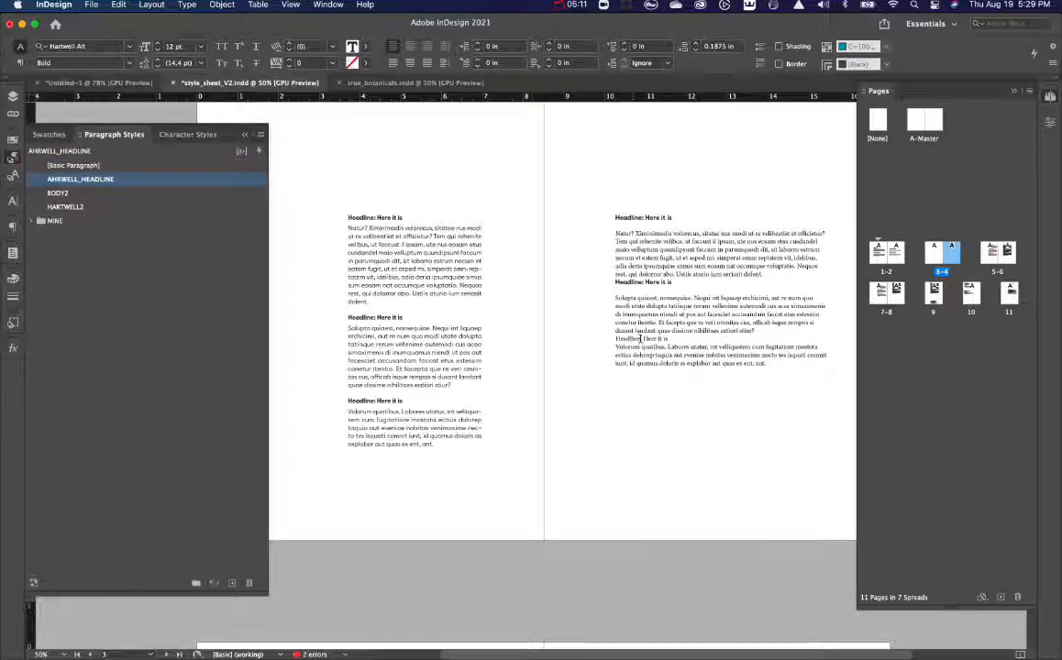
pyautogui.click(640, 339)
pyautogui.click(82, 179)
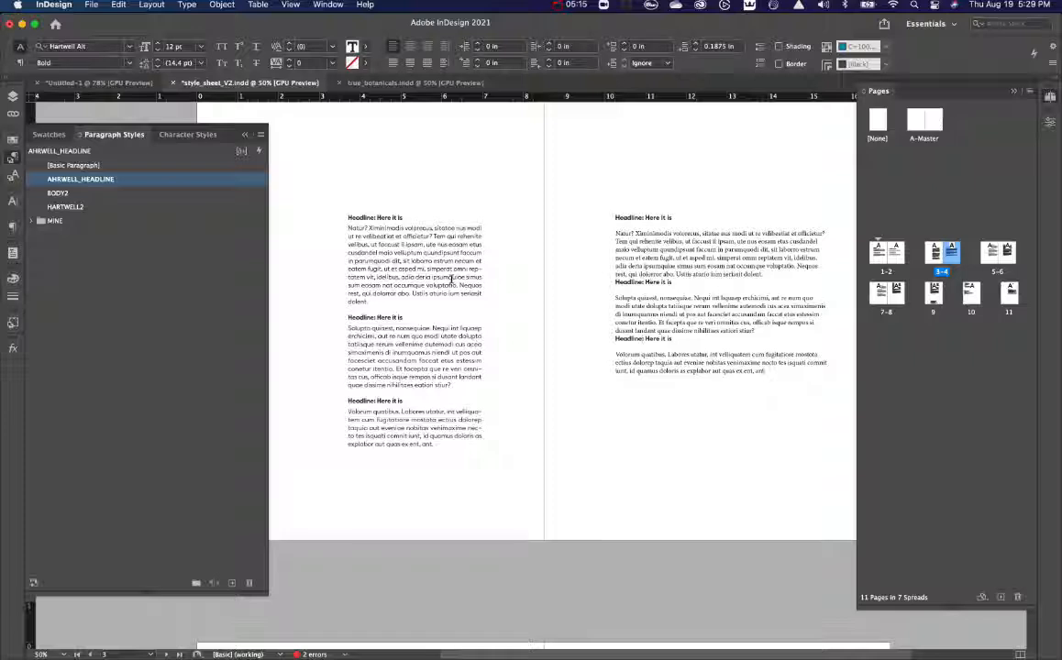
# Format the right-hand page's first body paragraph as Hartwell Alt Regular, 11 pt, justified with the last line aligned left.
pyautogui.moveTo(396, 262); pyautogui.dragTo(427, 270)
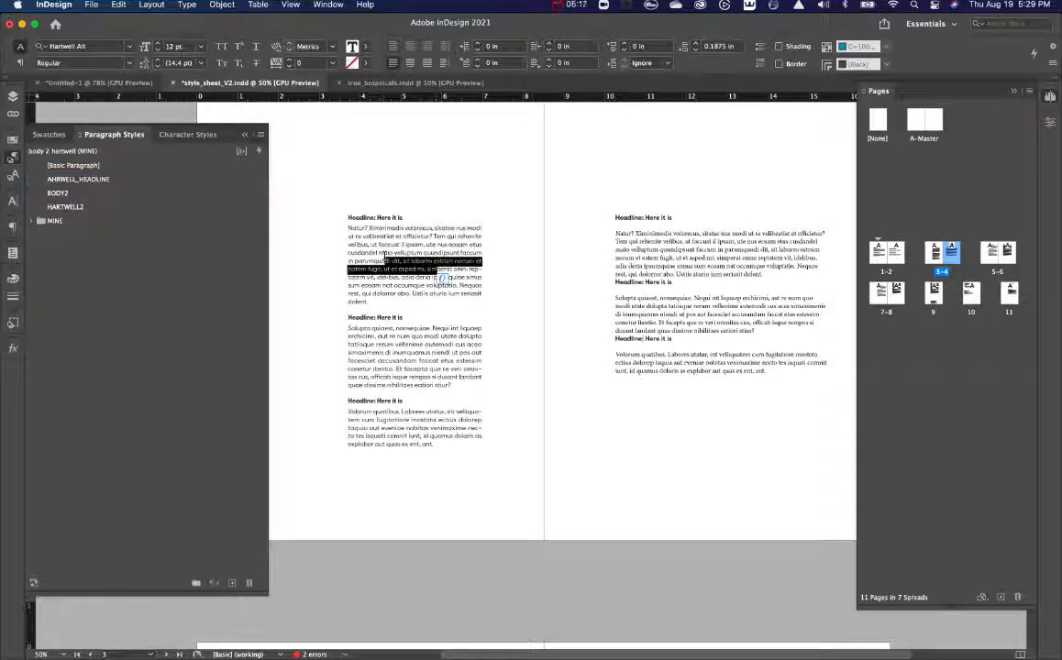
pyautogui.moveTo(762, 274); pyautogui.dragTo(601, 237)
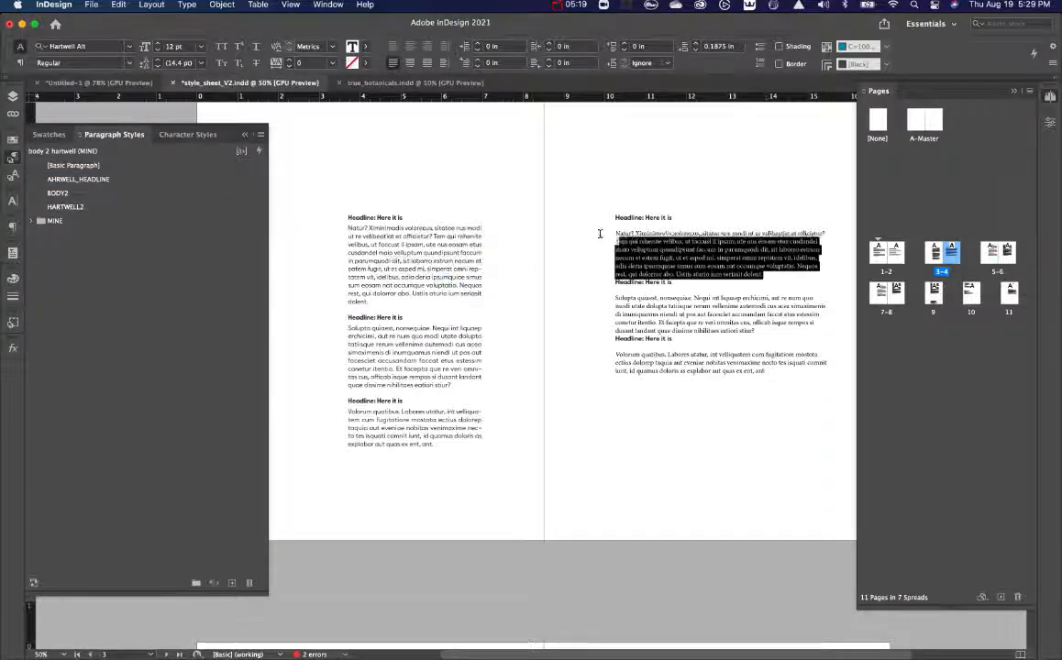
pyautogui.click(28, 47)
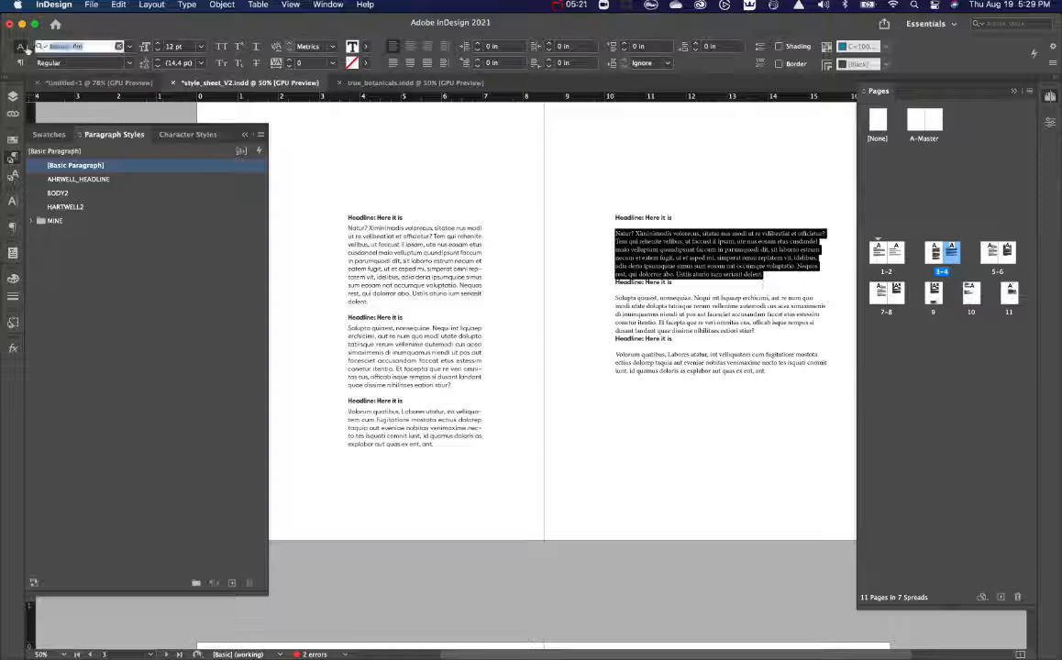
pyautogui.write('HARWEL')
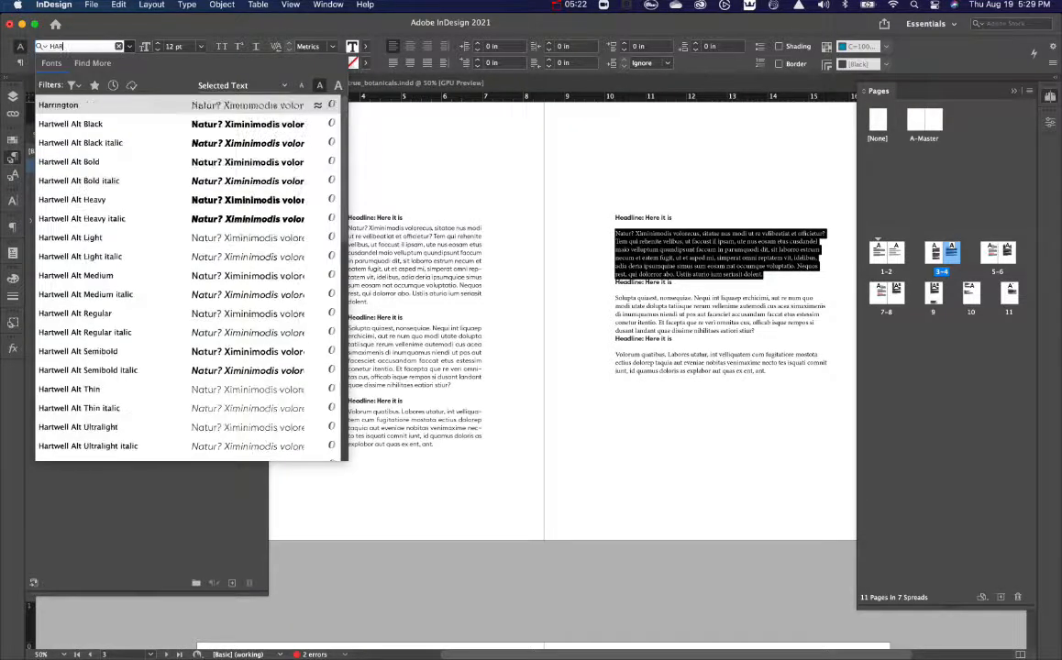
pyautogui.press('BackSpace')
pyautogui.press('BackSpace')
pyautogui.press('BackSpace')
pyautogui.write('T')
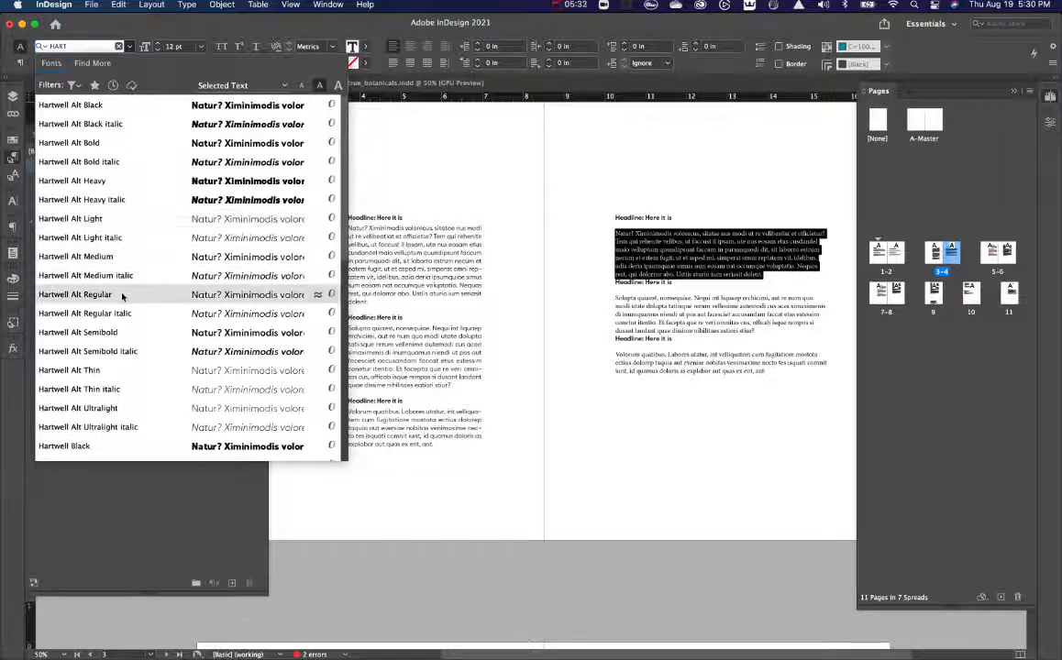
pyautogui.click(253, 294)
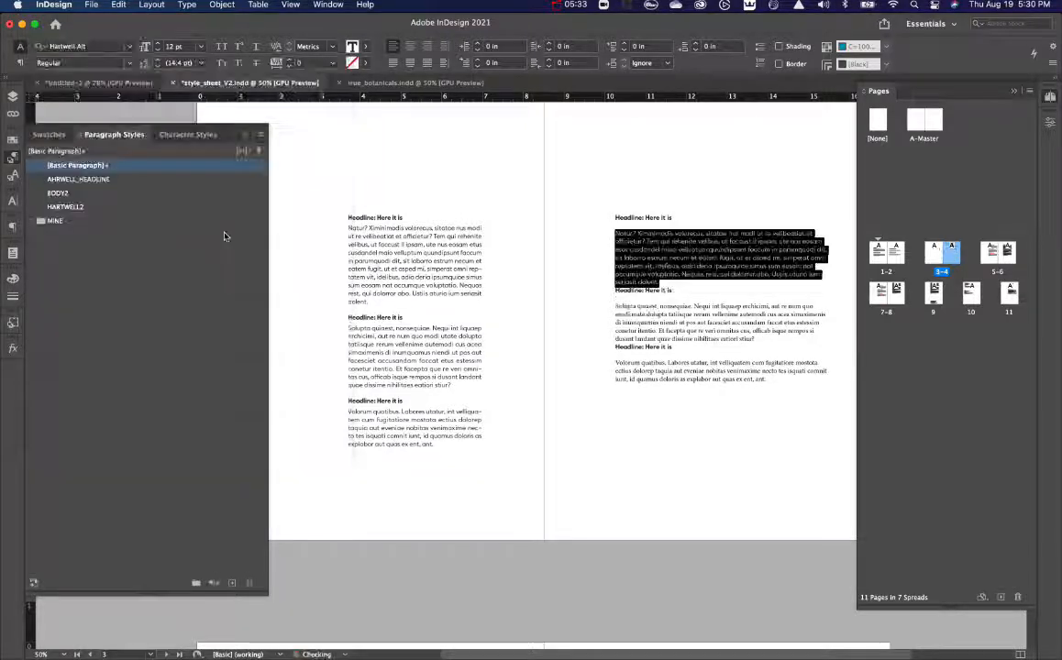
pyautogui.click(159, 51)
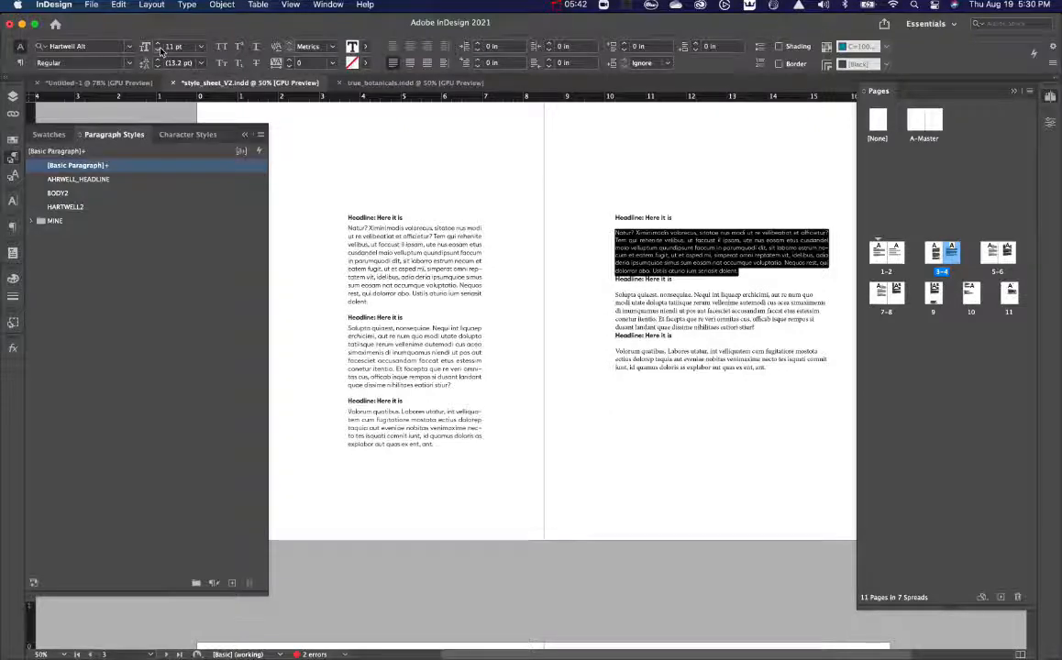
# In the body paragraph's justification settings, set desired word spacing to 85% and maximum word spacing to 90%.
pyautogui.press('super+alt+shift+j')
pyautogui.press('Tab')
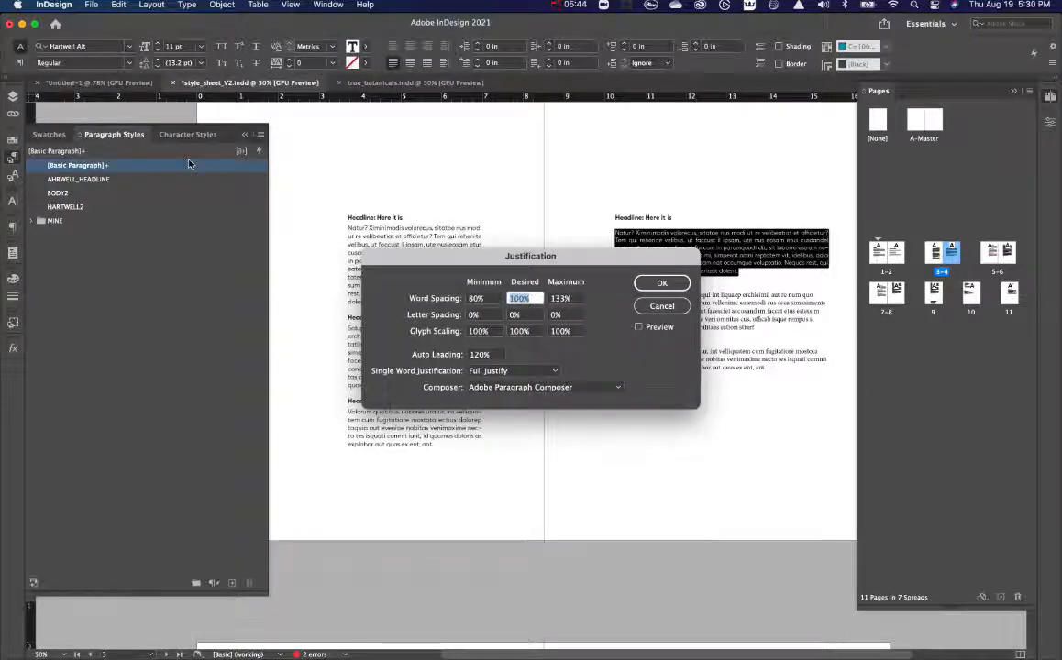
pyautogui.write('85')
pyautogui.press('Tab')
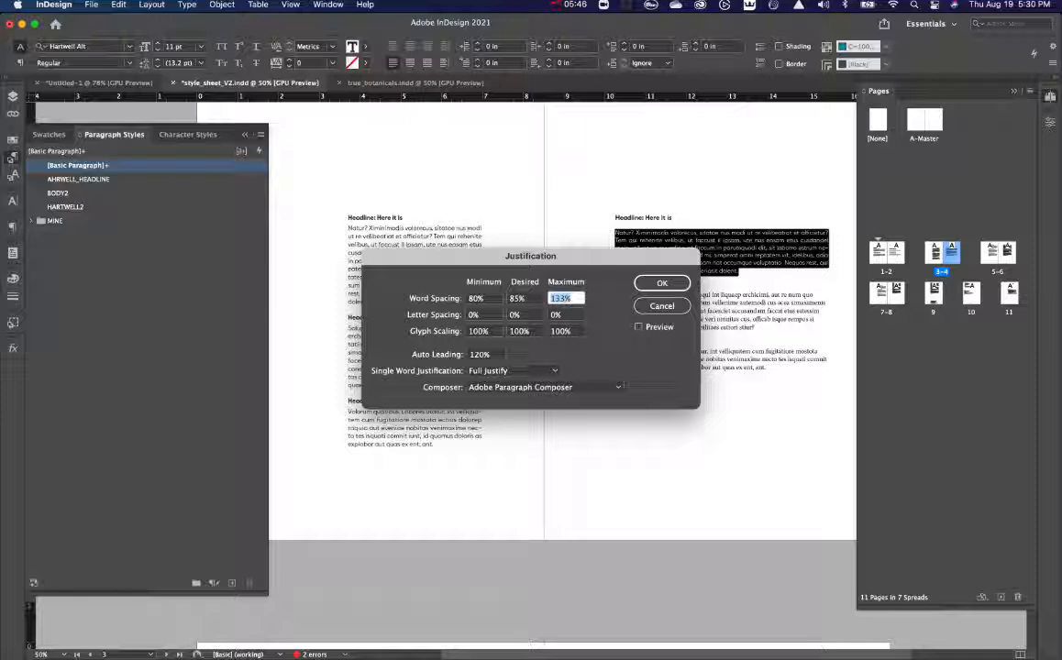
pyautogui.write('90')
pyautogui.press('Tab')
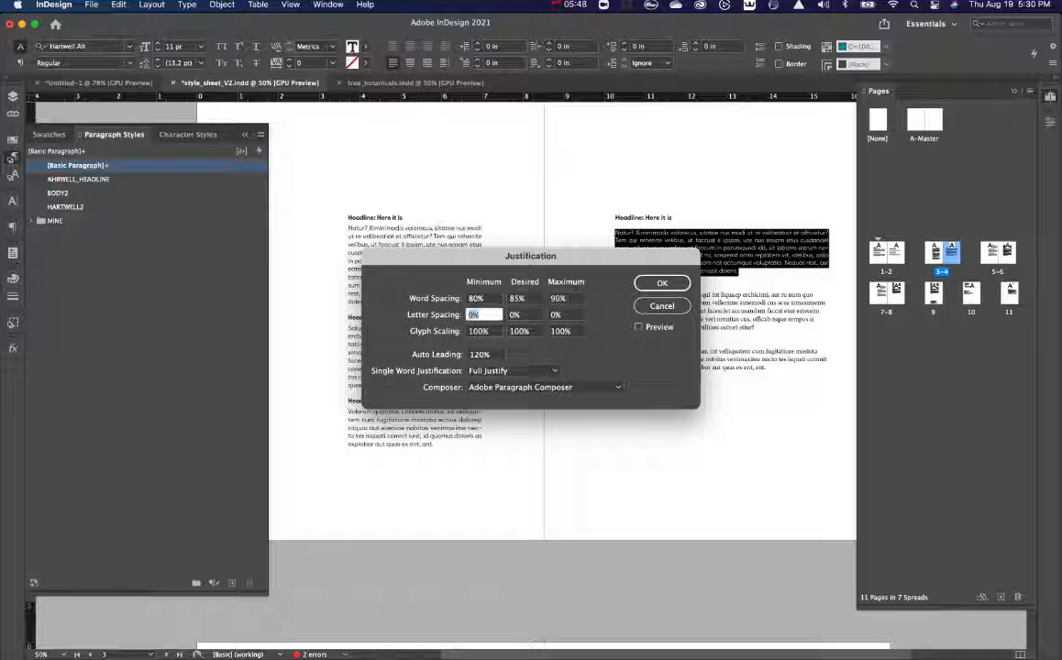
# Set the paragraph's letter spacing to -3% minimum, -2% desired and -1% maximum.
pyautogui.write('-3')
pyautogui.press('Tab')
pyautogui.write('-2')
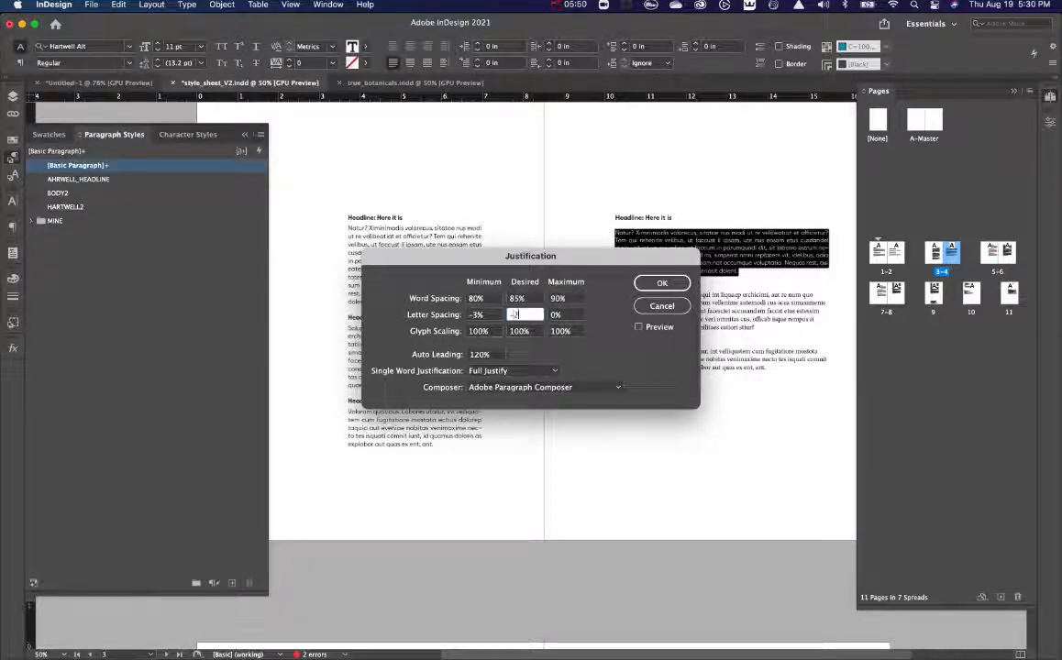
pyautogui.press('Tab')
pyautogui.write('-1')
pyautogui.press('Tab')
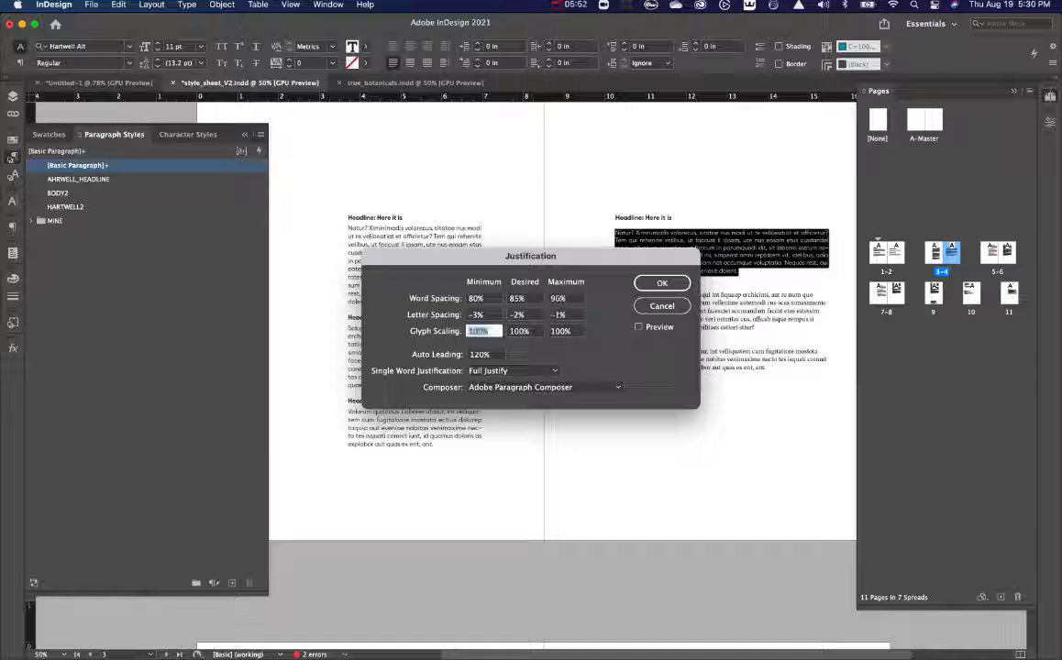
# Set glyph scaling to 98% minimum and 99% desired, and apply the justification settings to the body paragraph.
pyautogui.write('98')
pyautogui.press('Tab')
pyautogui.write('99')
pyautogui.press('Tab')
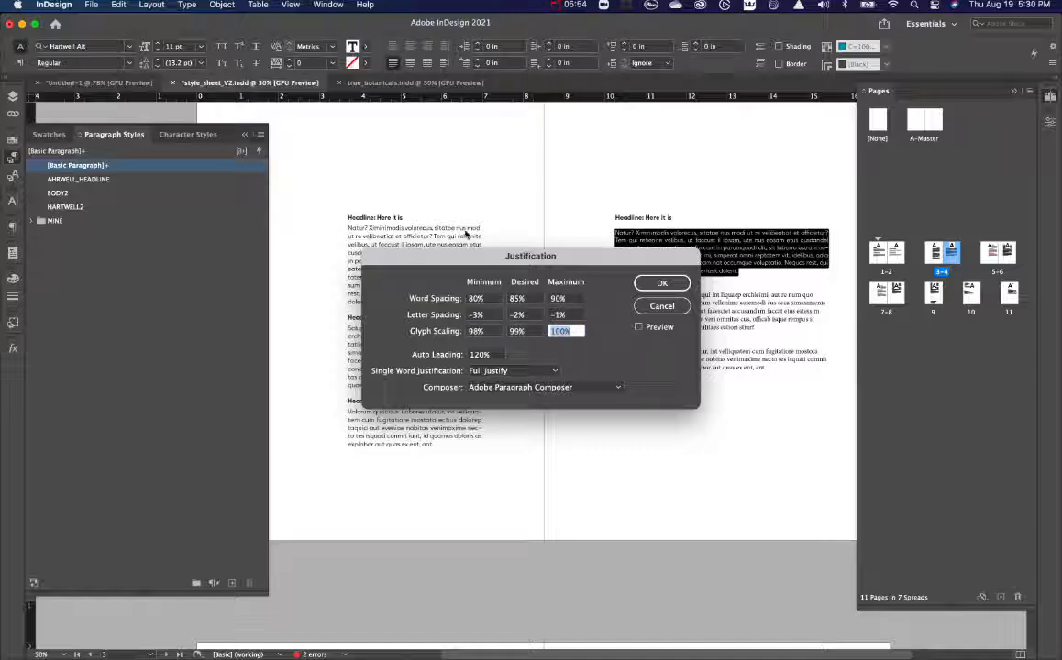
pyautogui.click(662, 282)
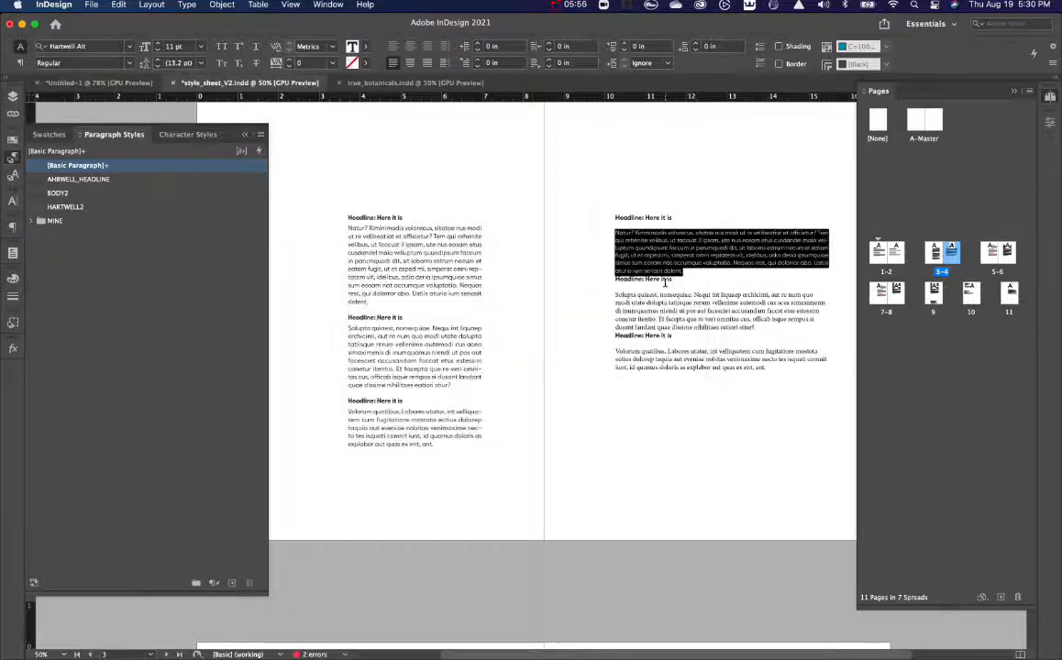
# Save the formatted body paragraph's settings as a new paragraph style named HARTWELL_BODY3.
pyautogui.keyDown('alt'); pyautogui.click(232, 584); pyautogui.keyUp('alt')
pyautogui.write('HARTWELL')
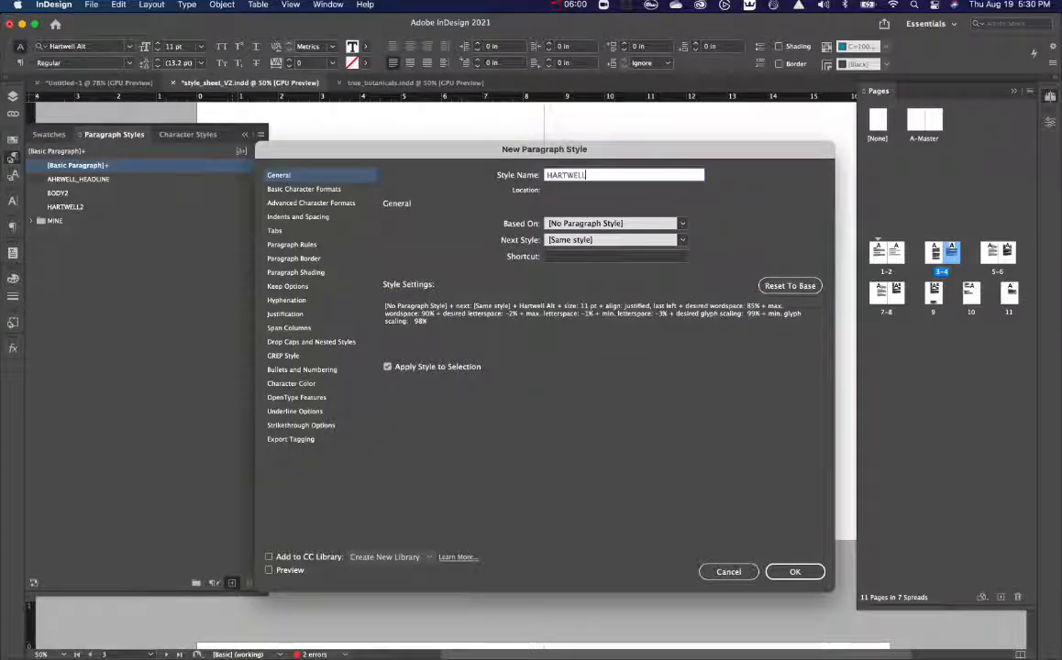
pyautogui.write('_IODY3')
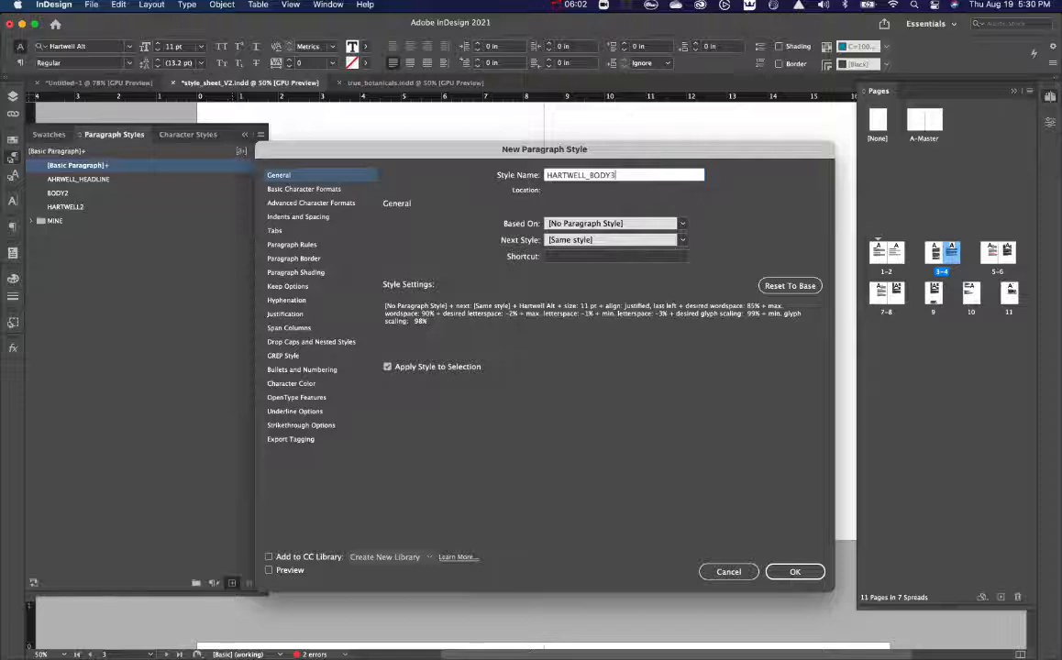
pyautogui.press('Return')
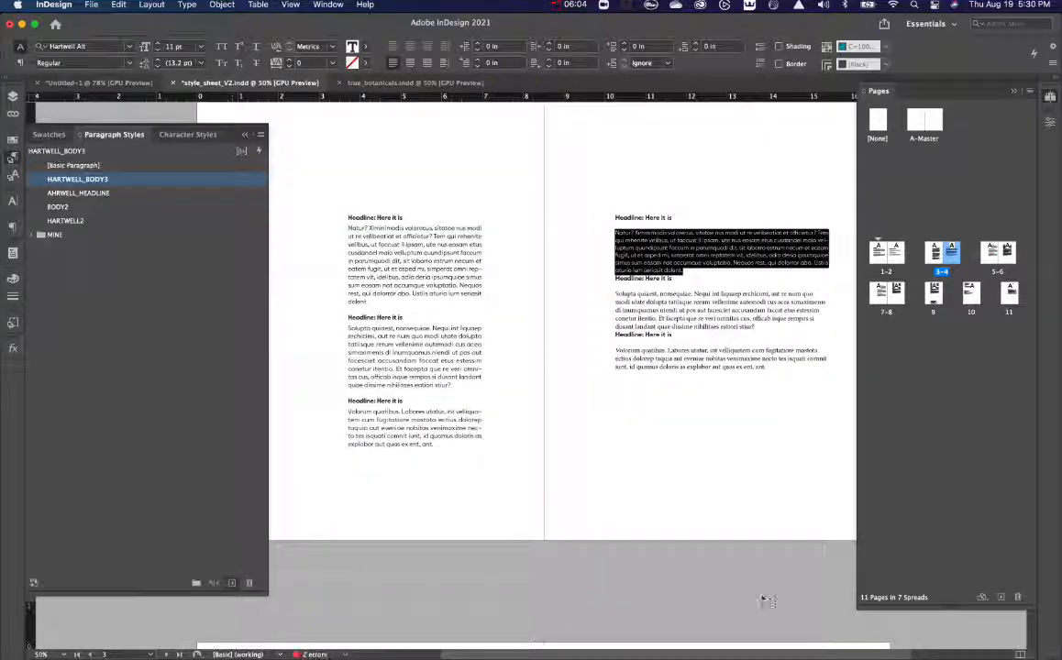
# Apply the HARTWELL_BODY3 paragraph style to the second and third body paragraphs on the right-hand page.
pyautogui.click(711, 319)
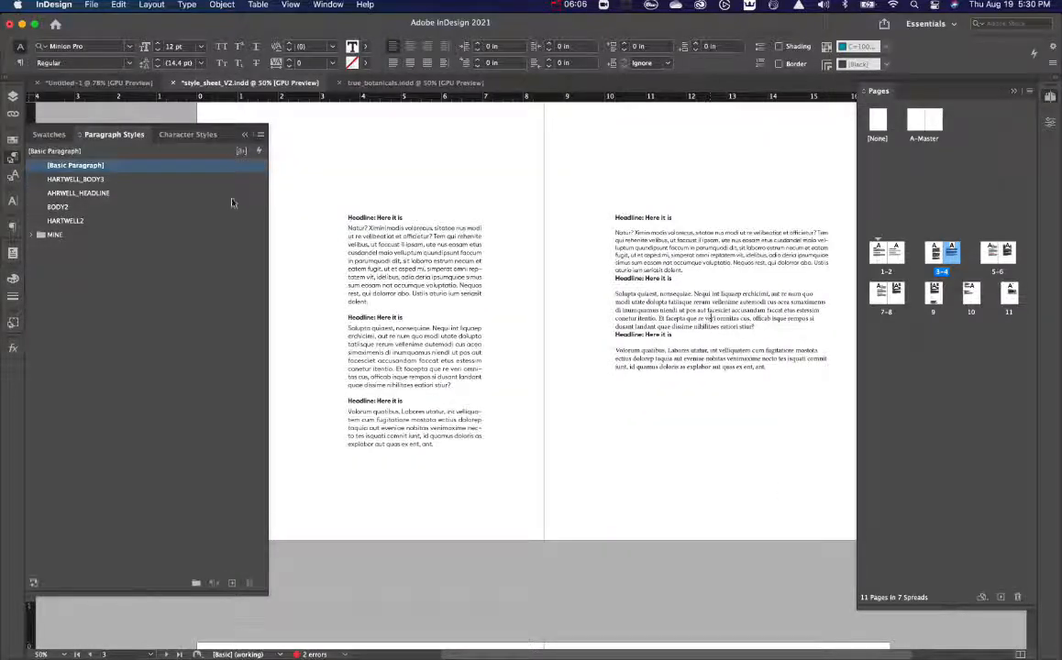
pyautogui.click(78, 179)
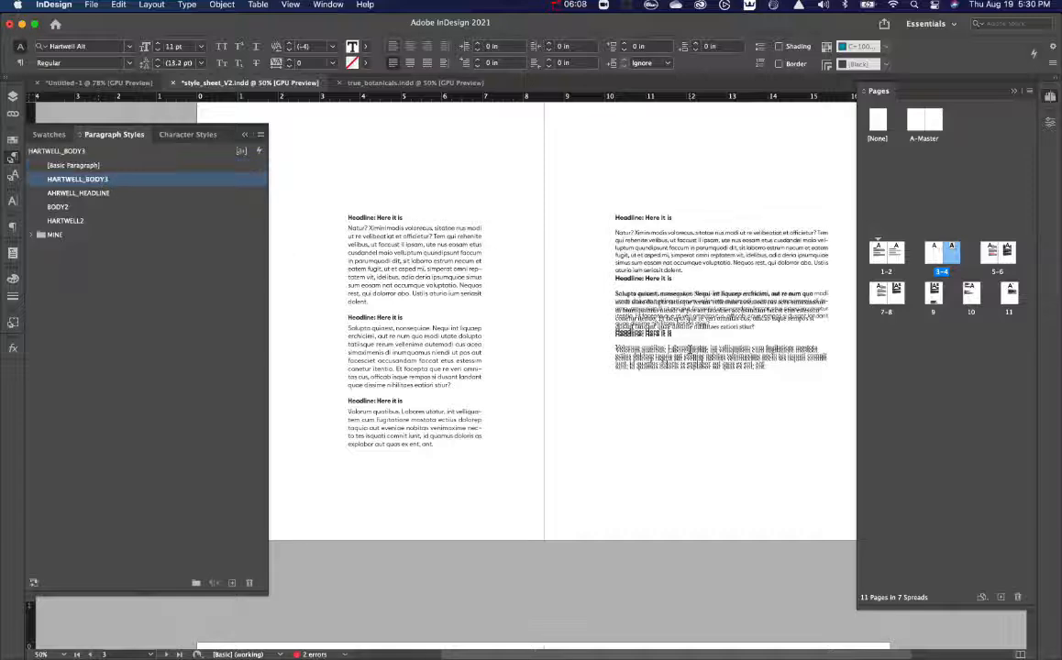
pyautogui.press('super+equal')
pyautogui.click(620, 436)
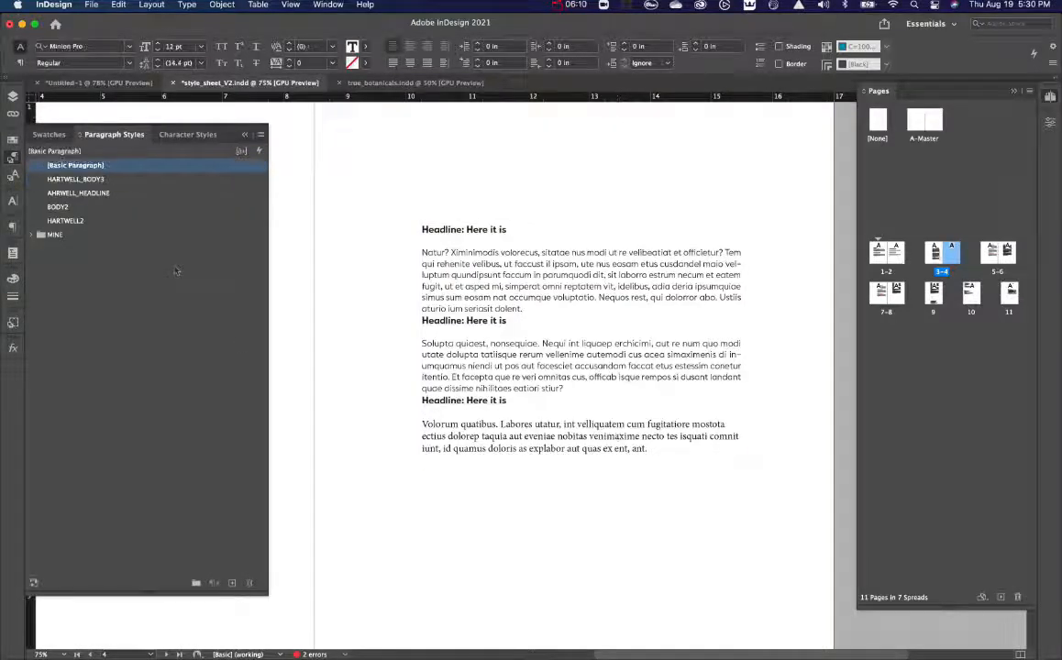
pyautogui.click(104, 180)
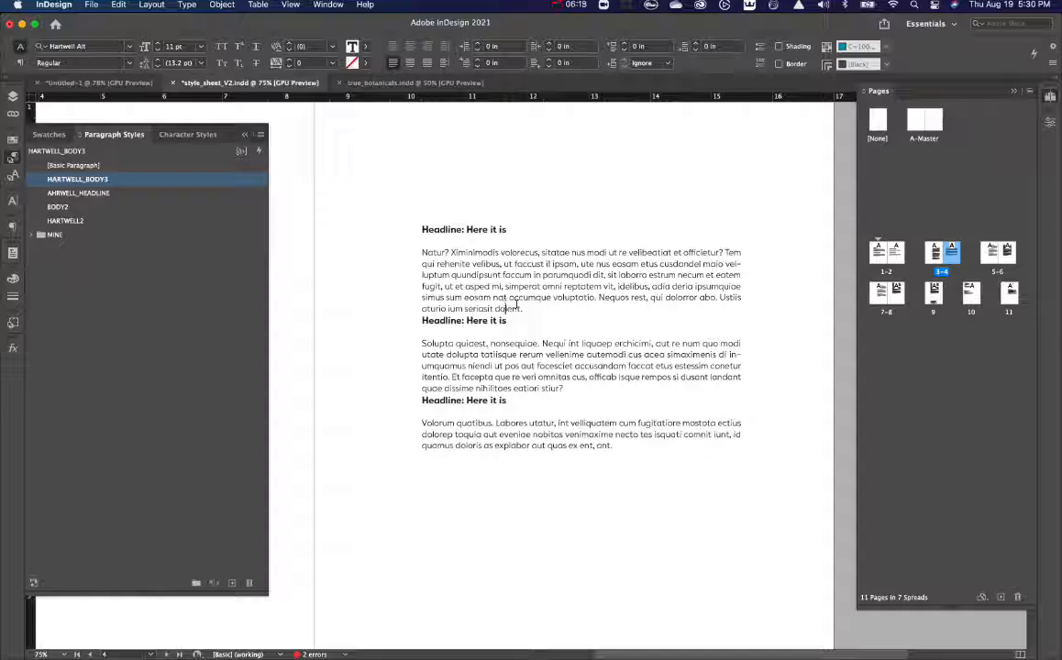
# Set the first body paragraph's space after to 0.3125 in and redefine the HARTWELL_BODY3 style to match.
pyautogui.click(697, 44)
pyautogui.click(697, 44)
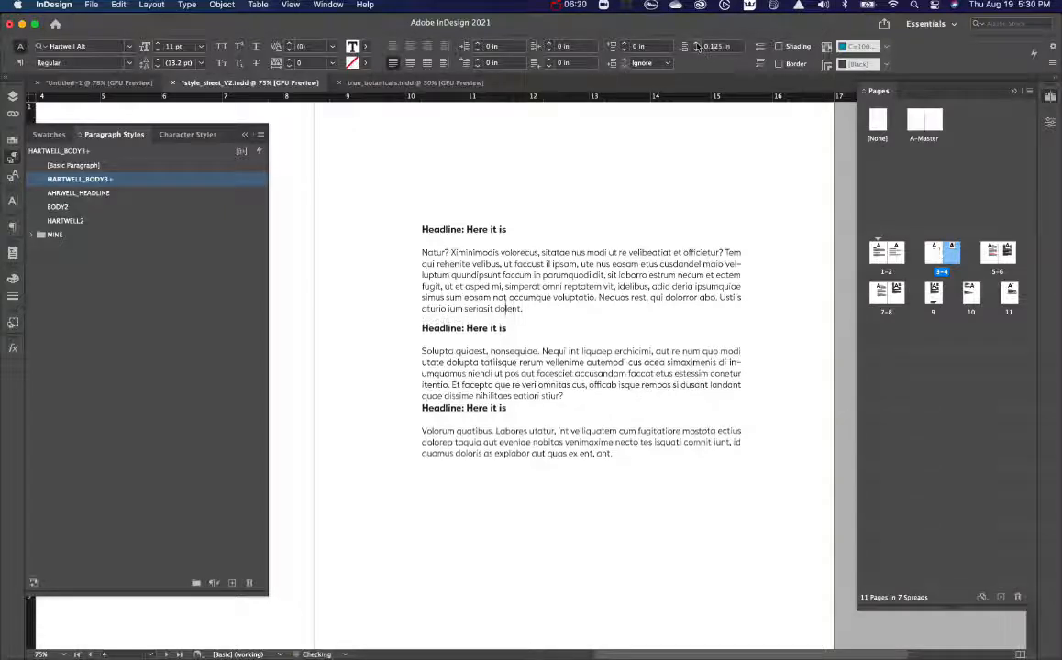
pyautogui.click(697, 44)
pyautogui.click(697, 44)
pyautogui.click(697, 44)
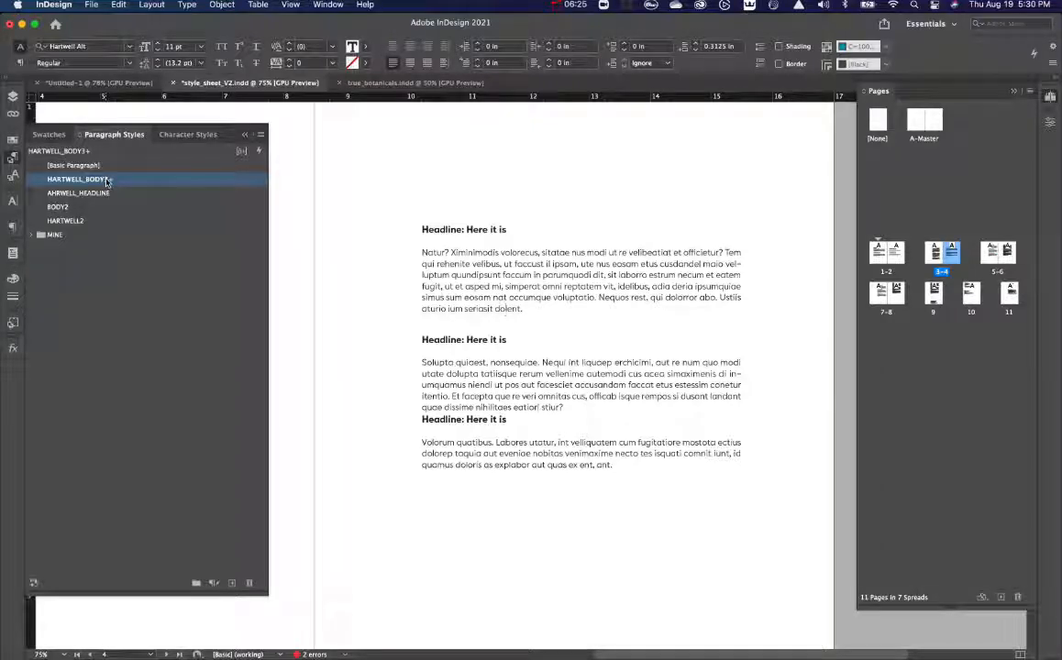
pyautogui.click(259, 138)
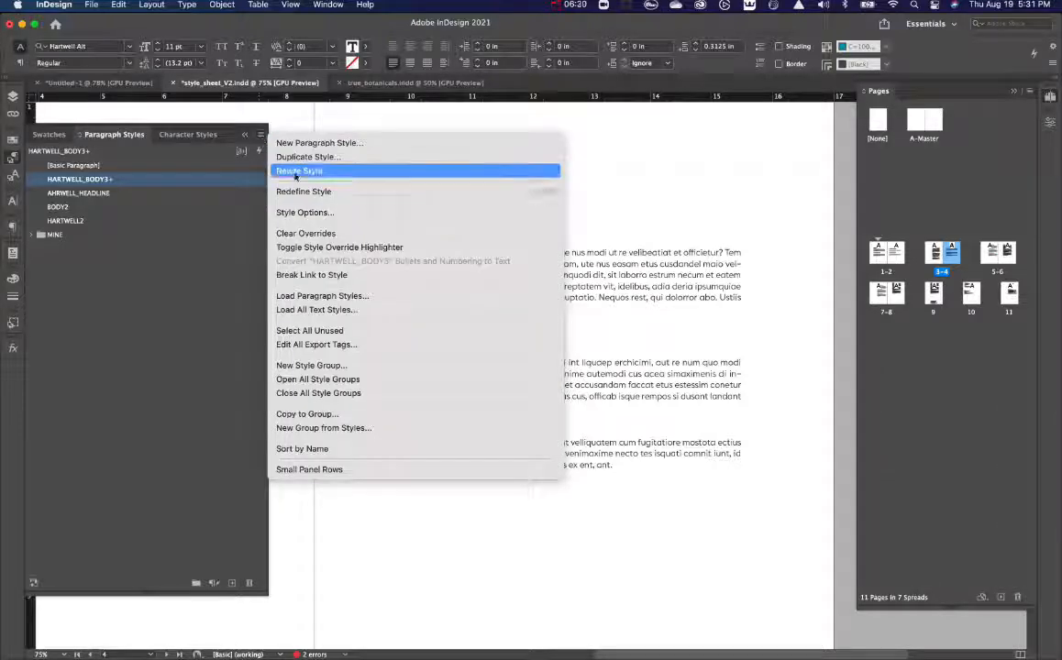
pyautogui.click(298, 188)
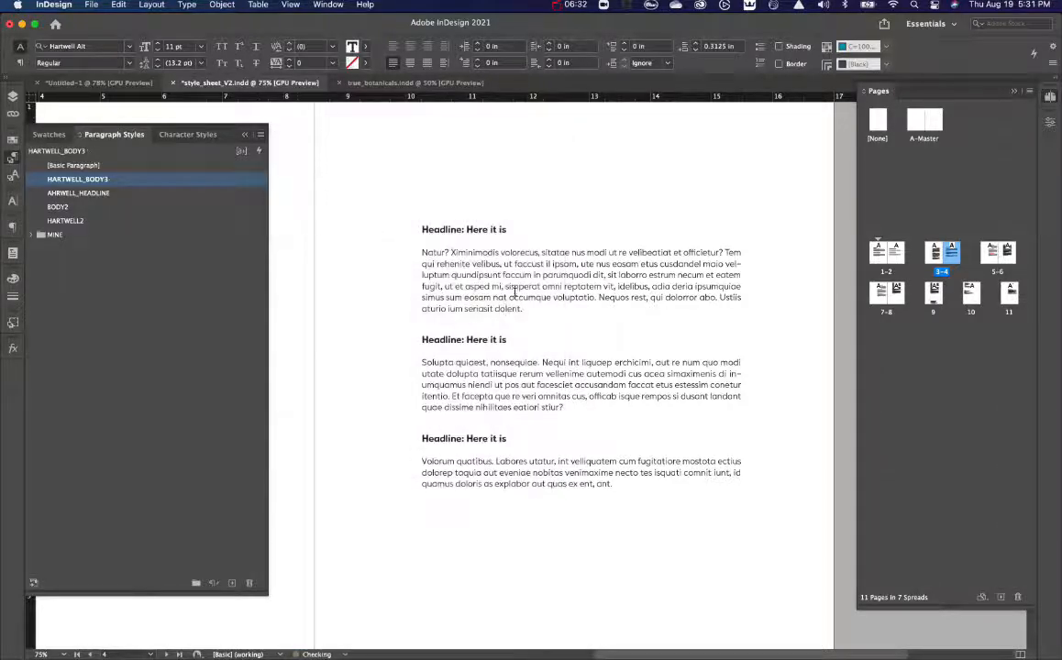
# Set the first right-page headline's space after to 0 in and redefine the AHRWELL_HEADLINE style to match.
pyautogui.click(467, 230)
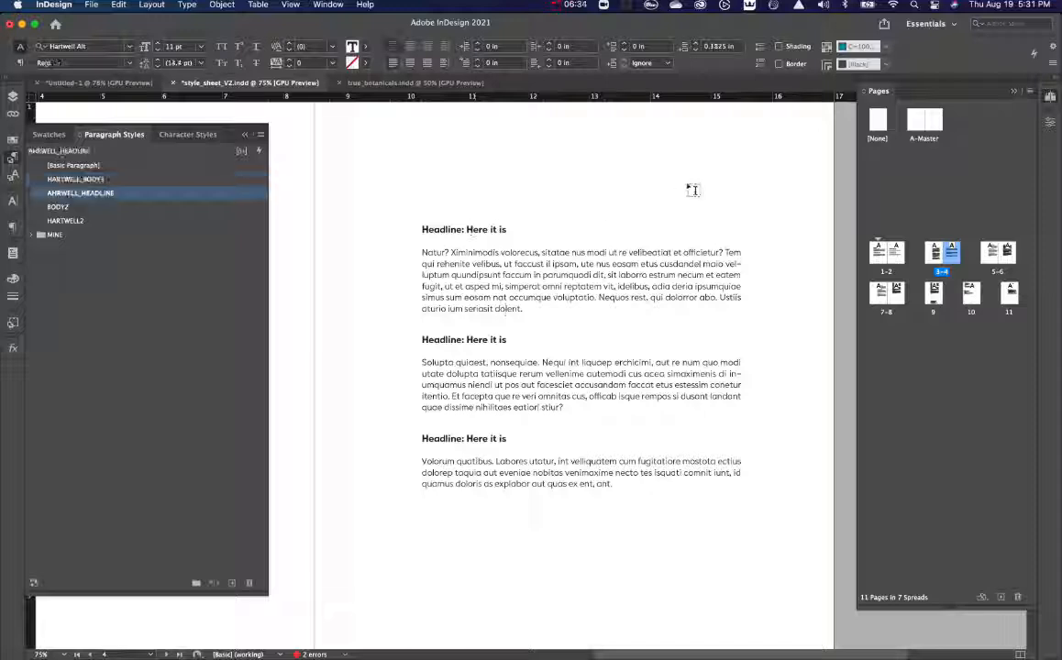
pyautogui.click(695, 50)
pyautogui.click(695, 50)
pyautogui.click(695, 50)
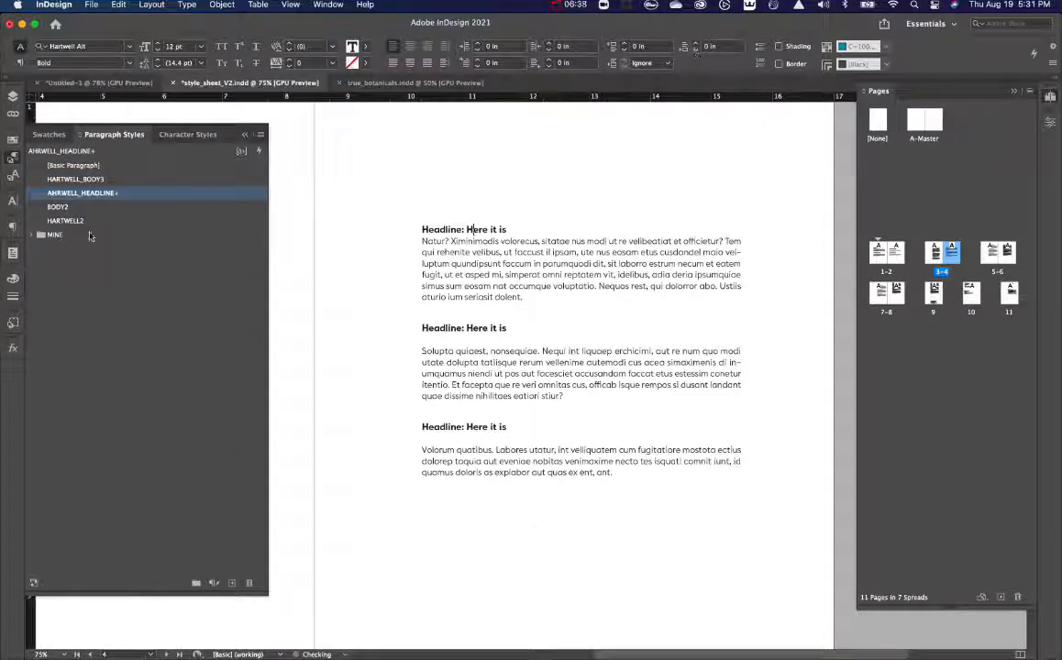
pyautogui.click(261, 135)
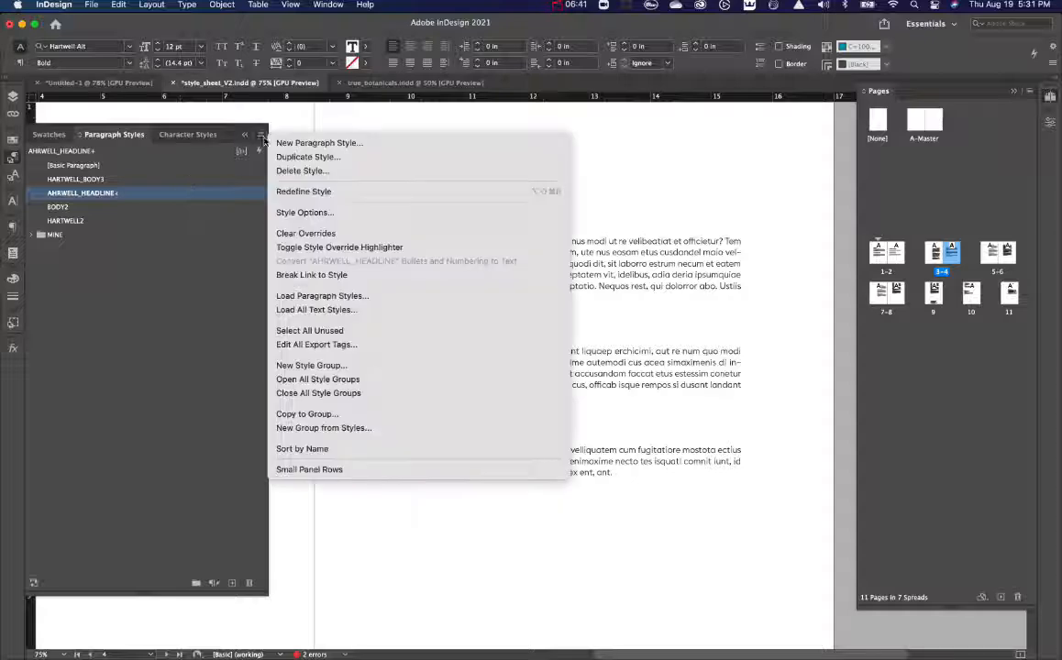
pyautogui.click(294, 191)
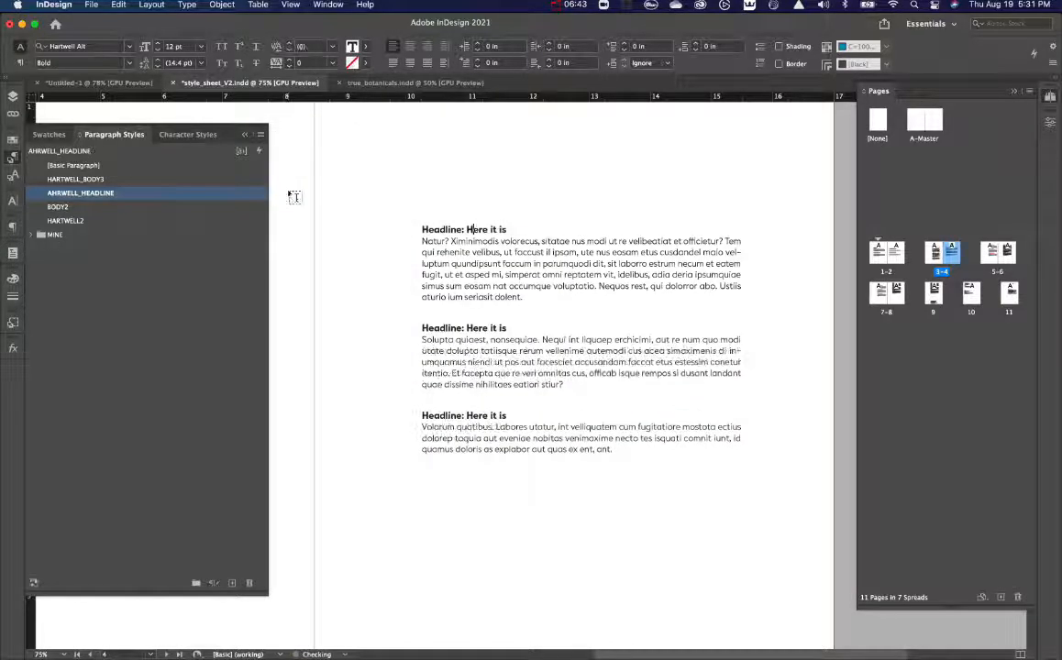
# Leave text editing and deselect the right-page text frame.
pyautogui.press('Escape')
pyautogui.press('super+minus')
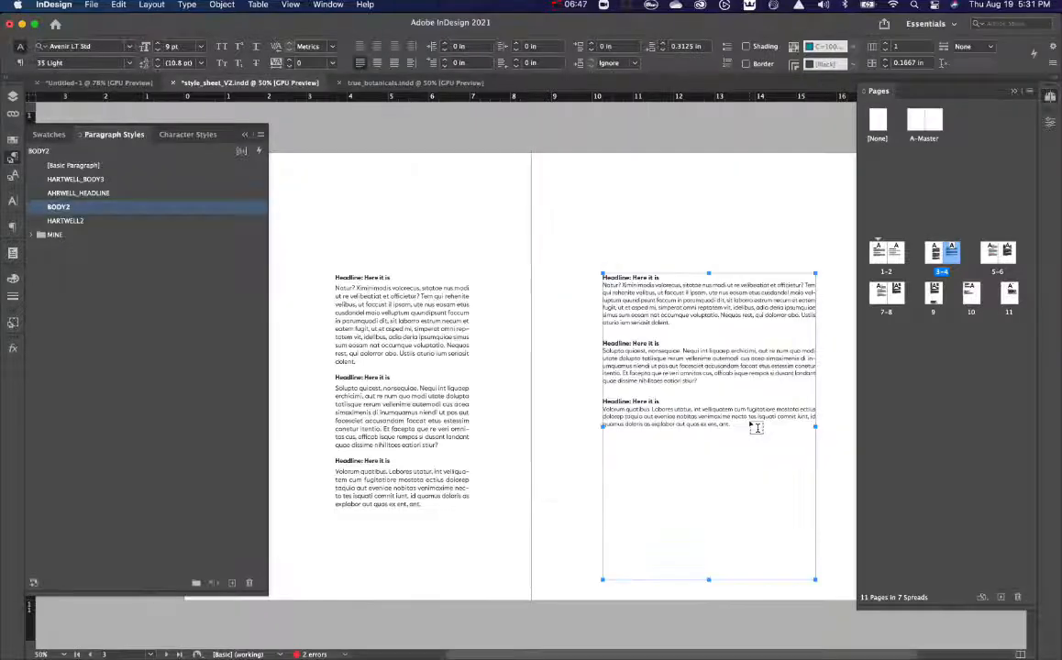
pyautogui.press('Escape')
pyautogui.press('super+shift+a')
pyautogui.moveTo(706, 507); pyautogui.dragTo(722, 378)
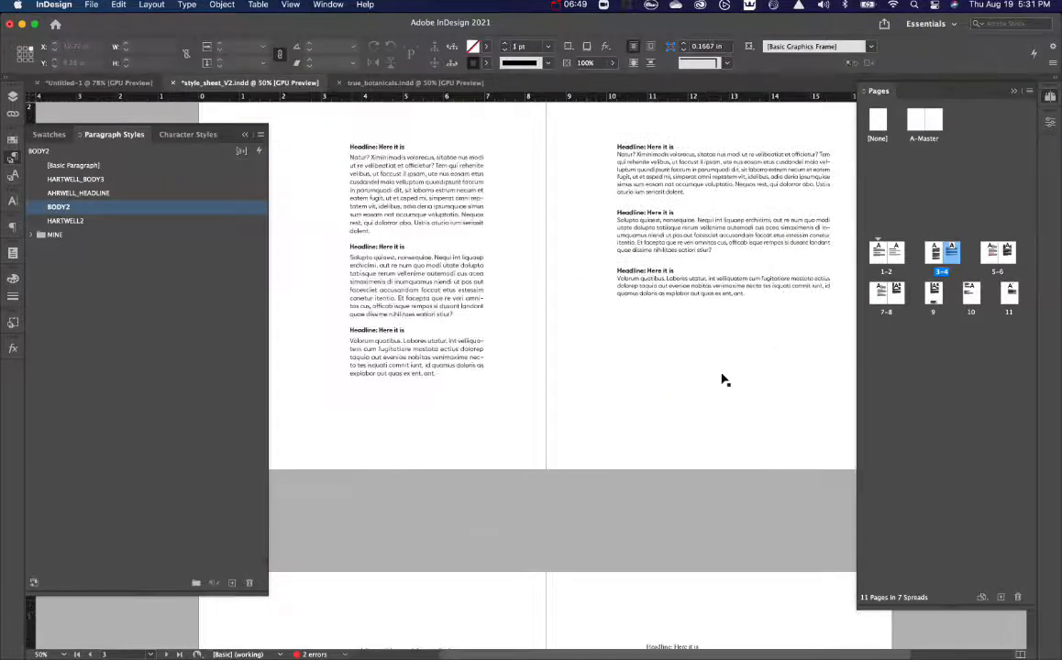